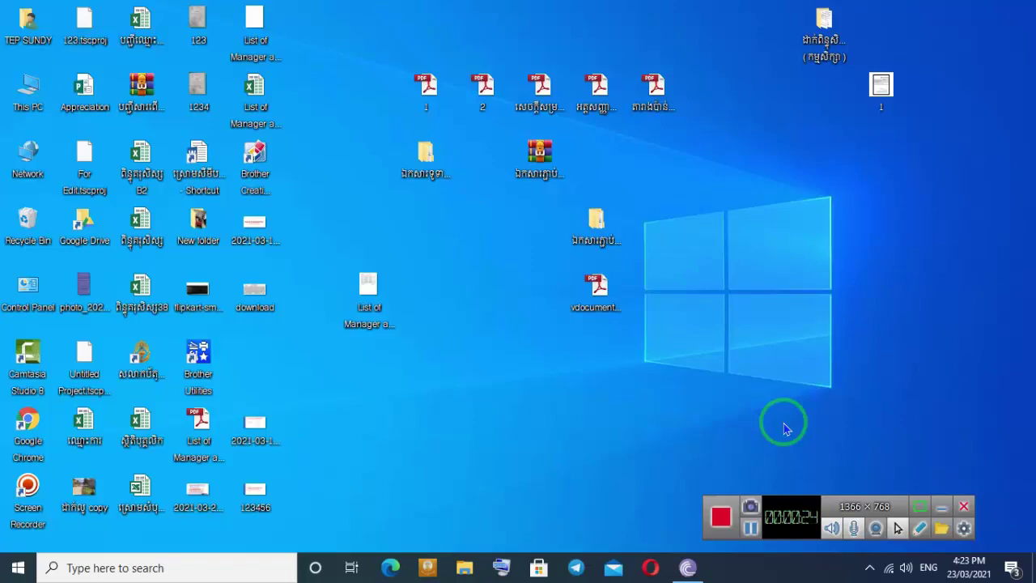
Step: Start Word and create a blank document
key("super+r")
key("Return")
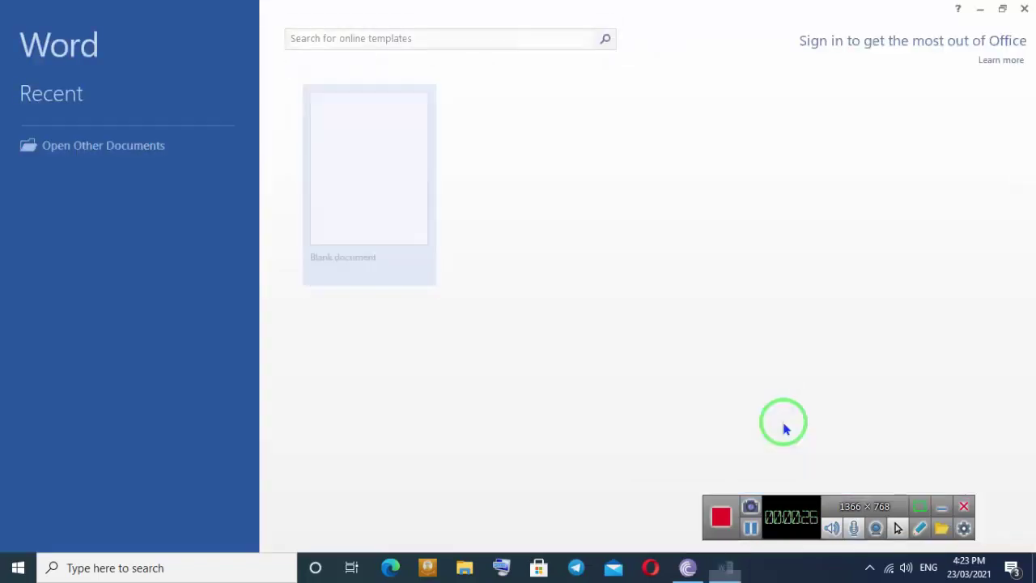
key("Return")
Step: Fill the document with sample paragraphs using =rand()
type("=")
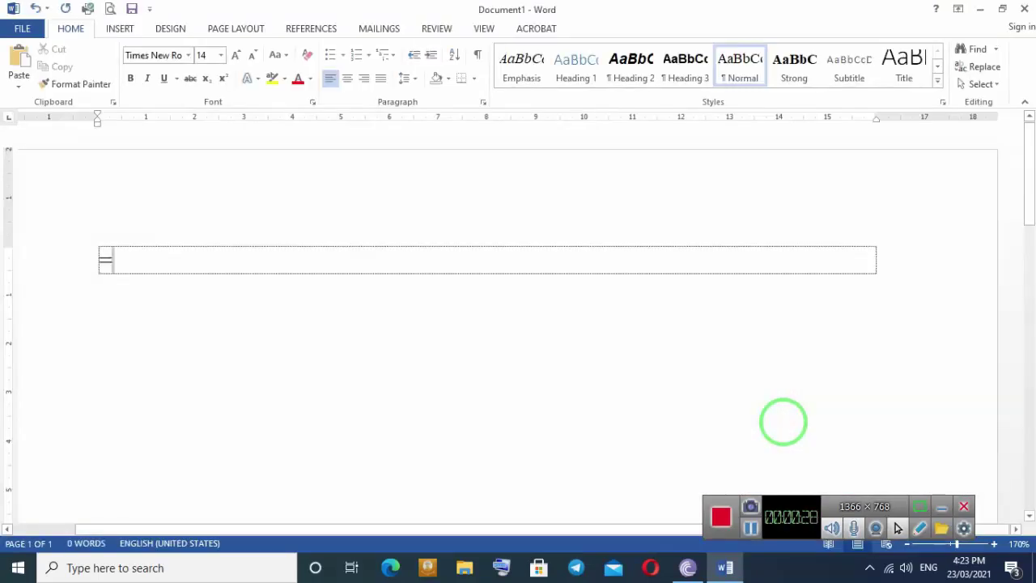
type("rand")
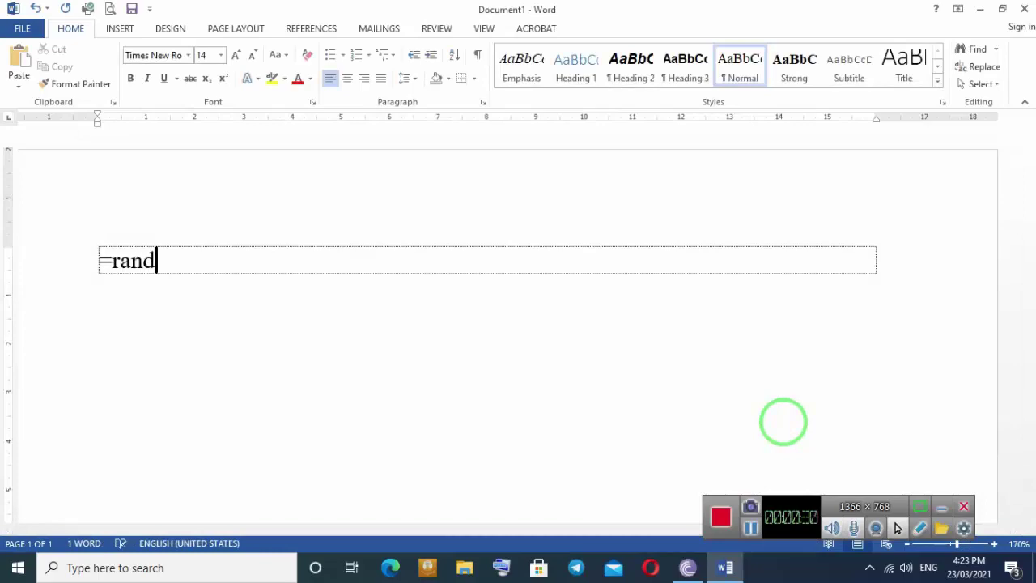
type("()")
key("Return")
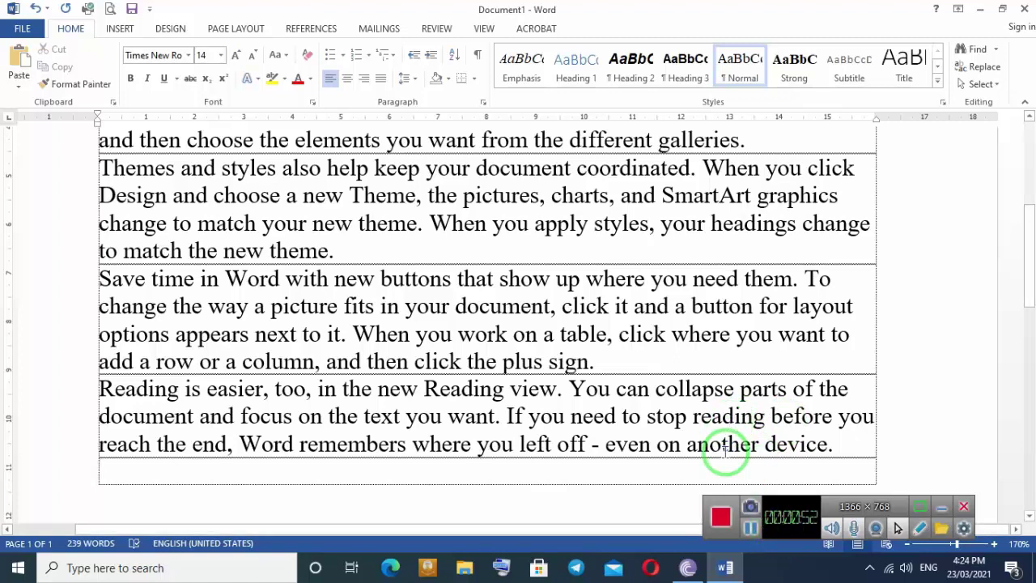
key("ctrl+F9")
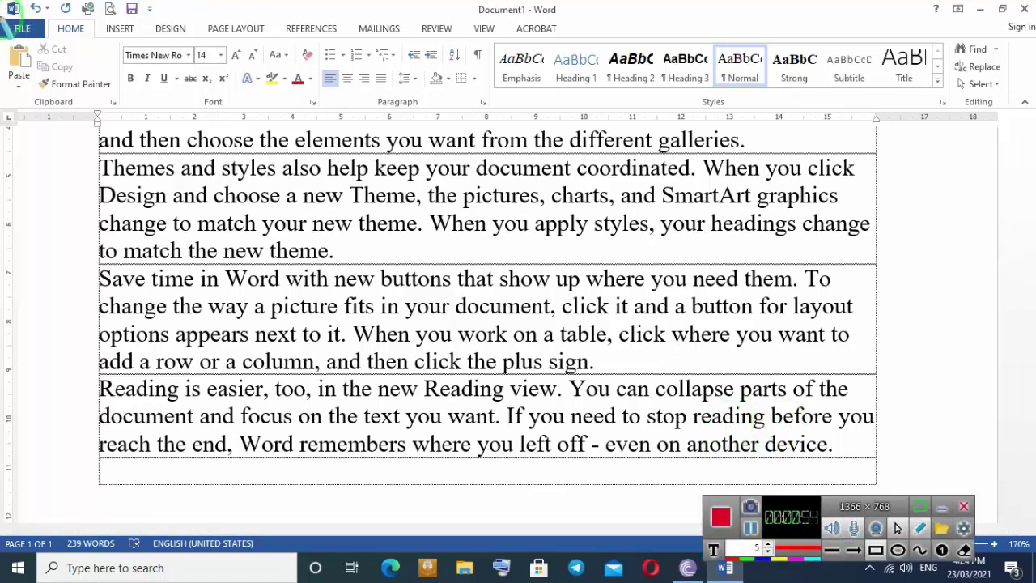
mouse_move(1, 16)
left_mouse_down()
mouse_move(42, 39)
mouse_move(191, 37)
left_mouse_up()
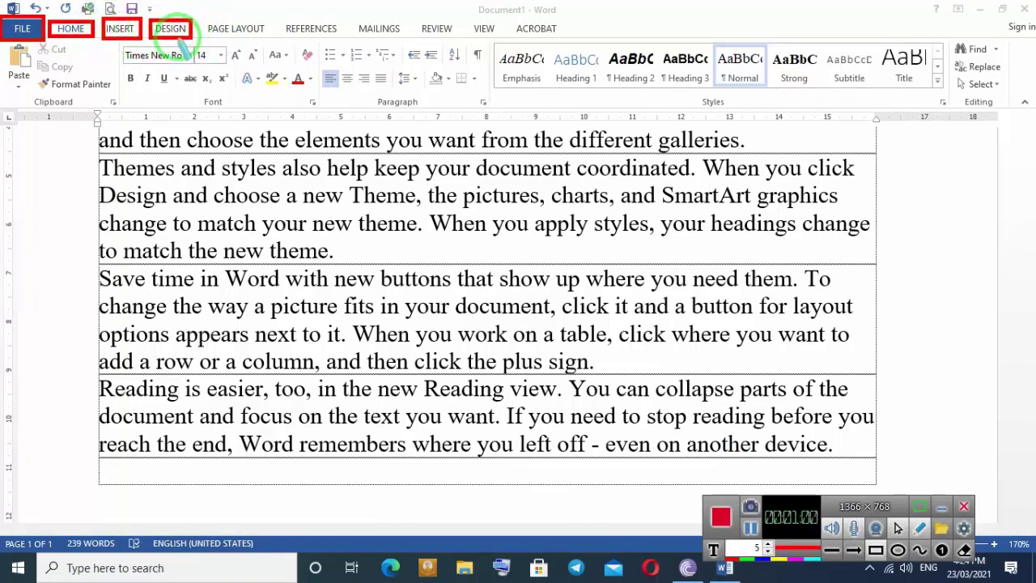
key("ctrl+z")
key("ctrl+z")
key("ctrl+z")
key("ctrl+z")
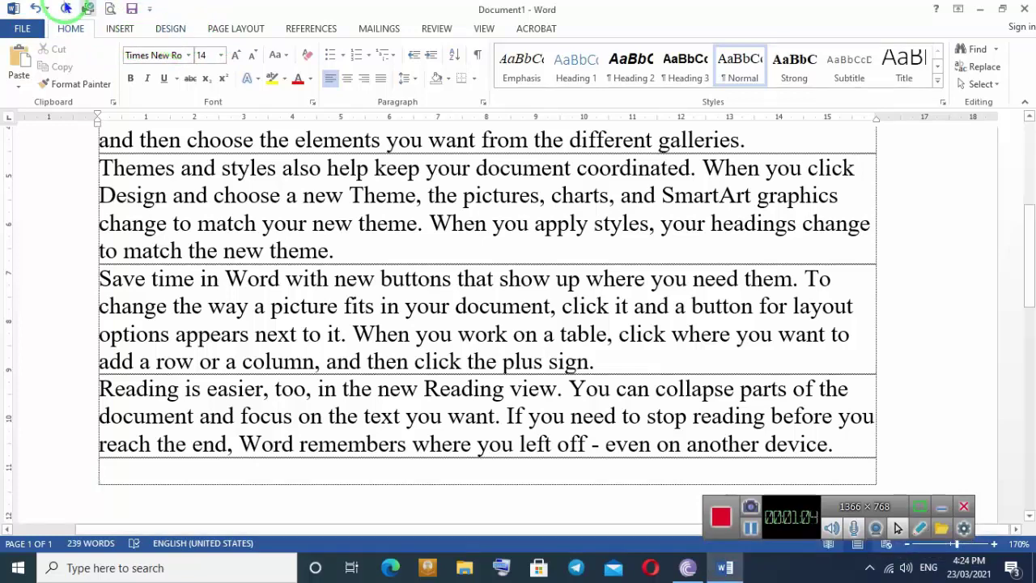
Step: View the save commands and the Save As locations for the unsaved document, and return to the text
left_click(25, 28)
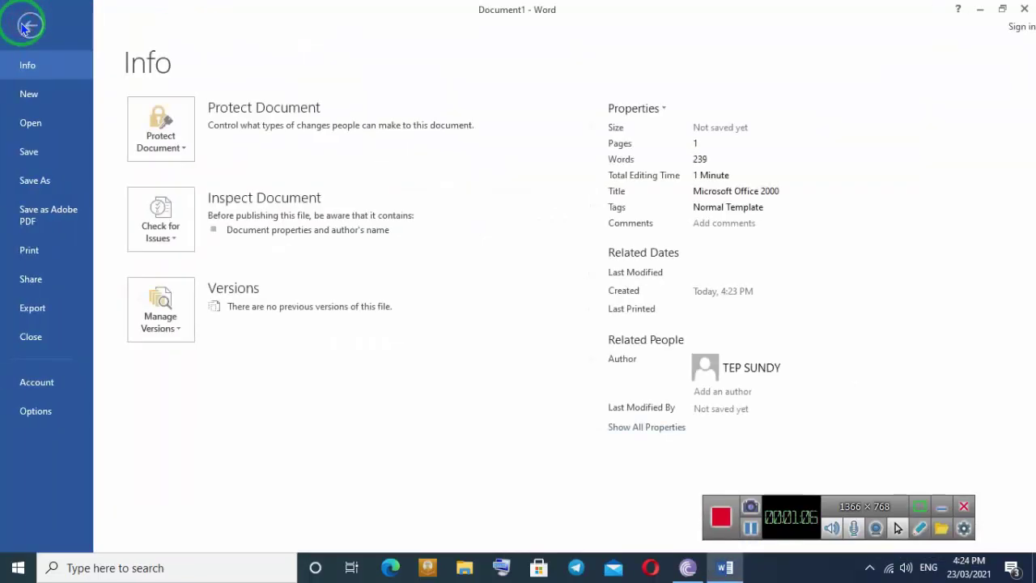
key("ctrl+alt+d")
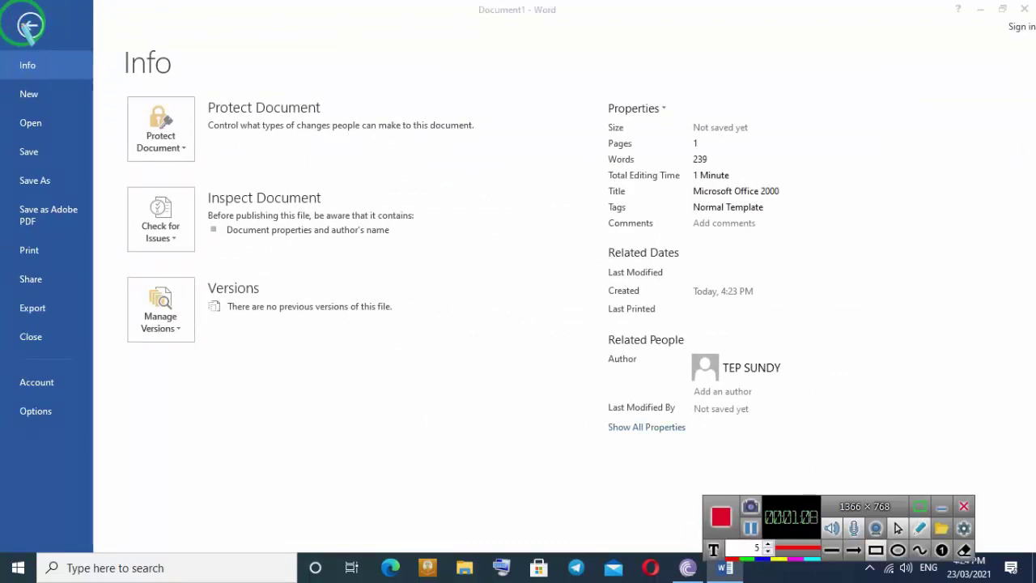
mouse_move(2, 135)
left_mouse_down()
mouse_move(9, 180)
mouse_move(81, 195)
left_mouse_up()
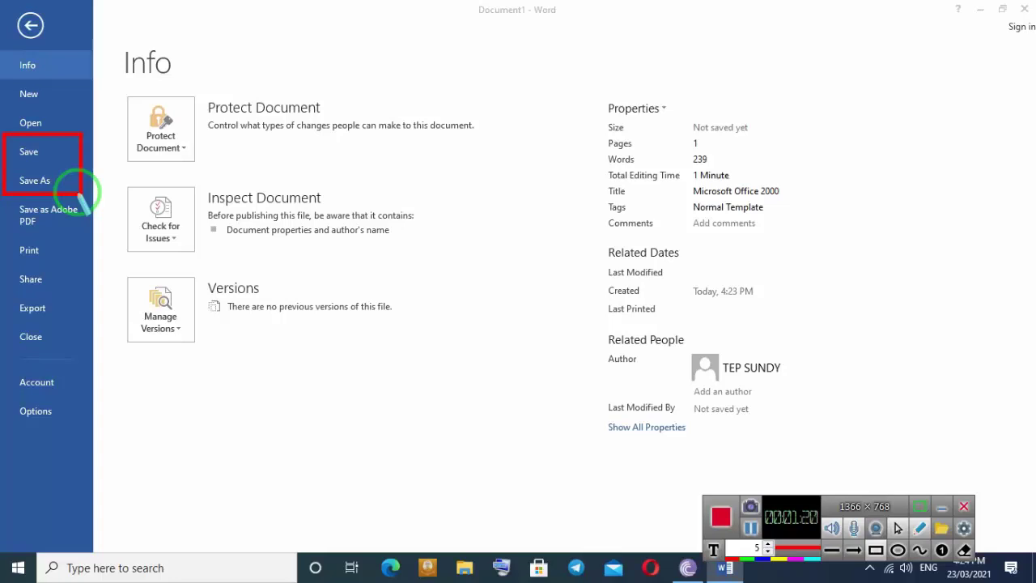
key("Escape")
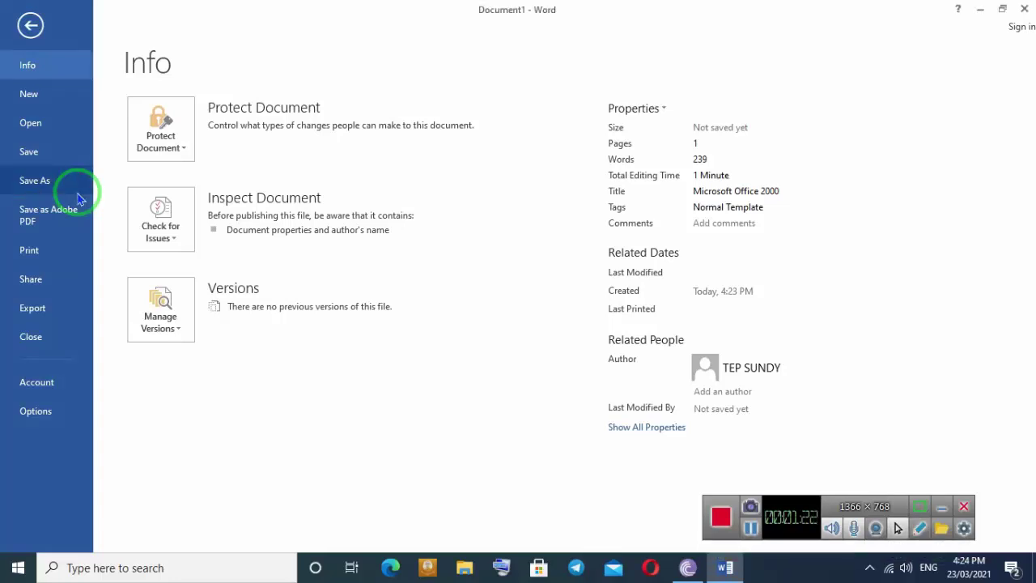
left_click(47, 149)
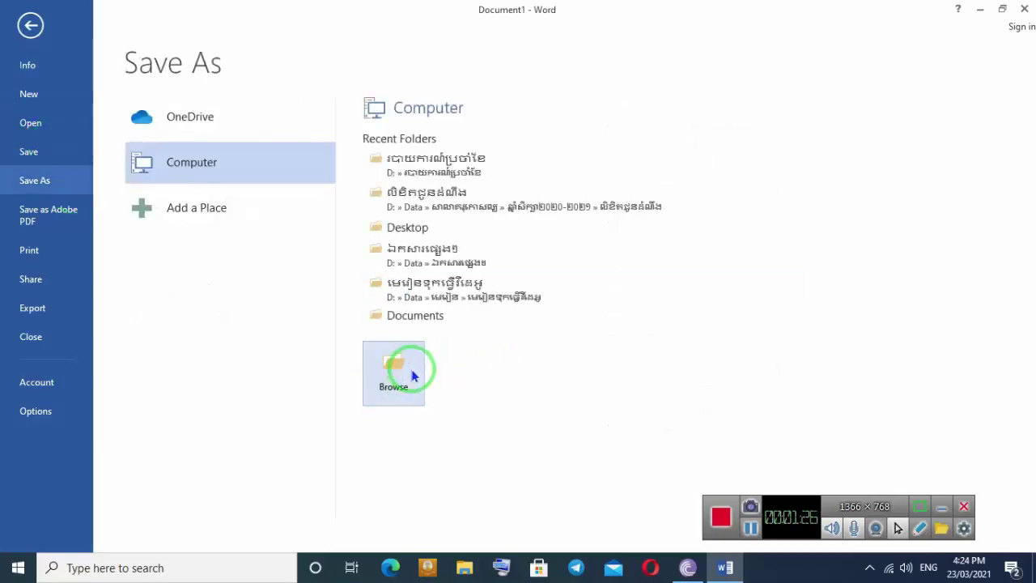
left_click(33, 25)
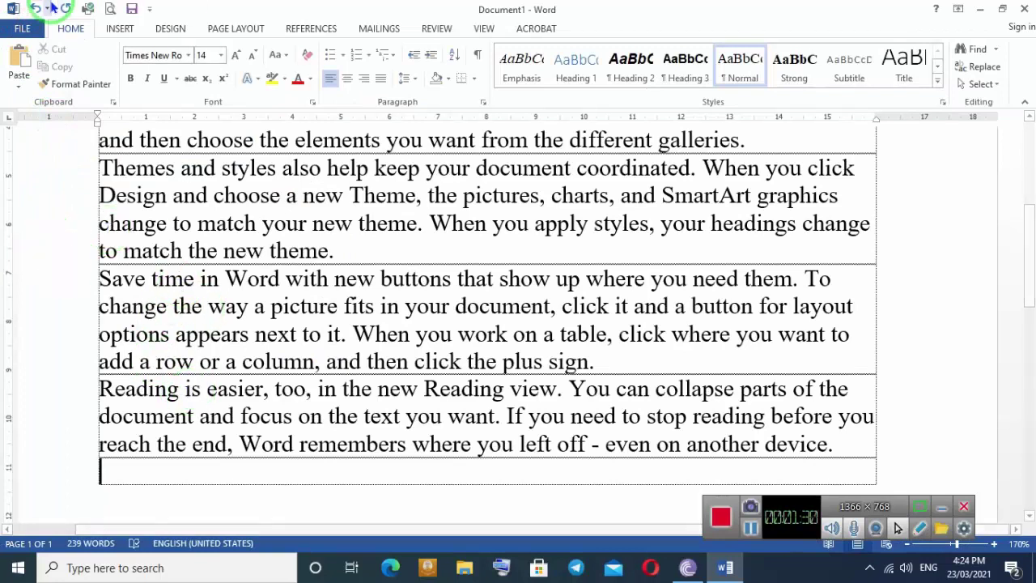
key("F8")
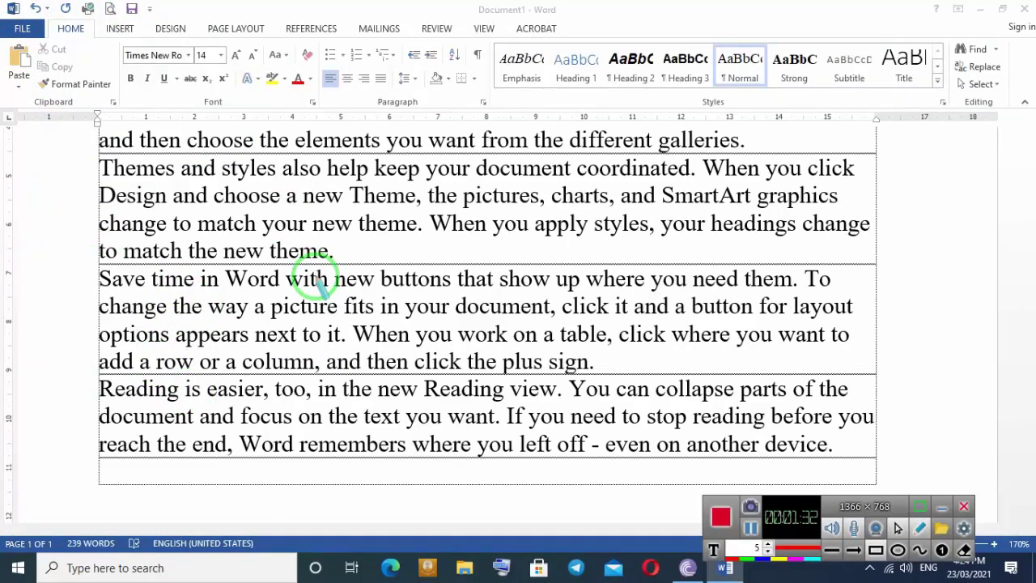
left_click_drag(123, 2, 143, 19)
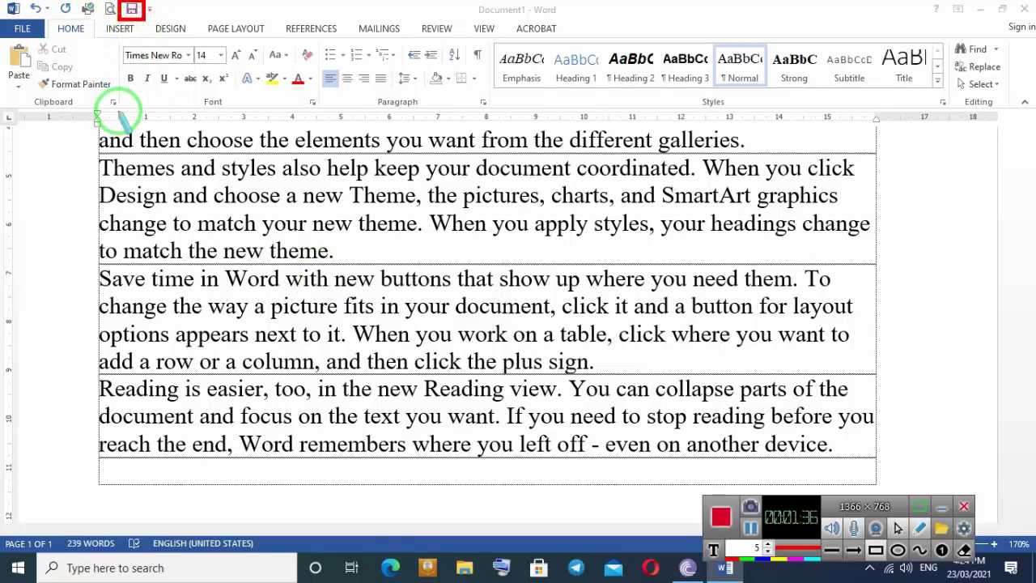
right_click(132, 13)
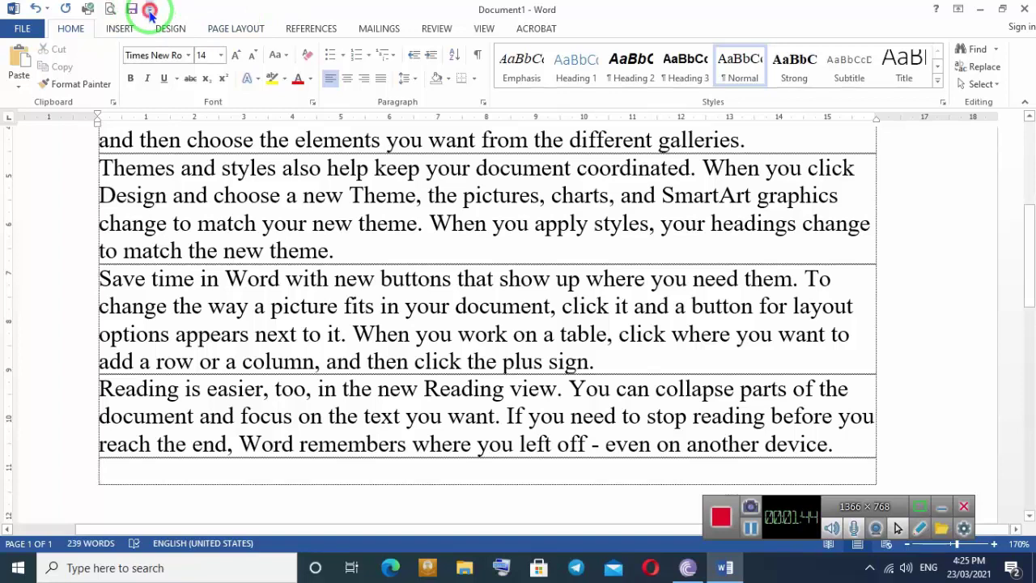
Step: Remove the Save command from the Quick Access Toolbar, add it back and try it without saving the document
left_click(150, 10)
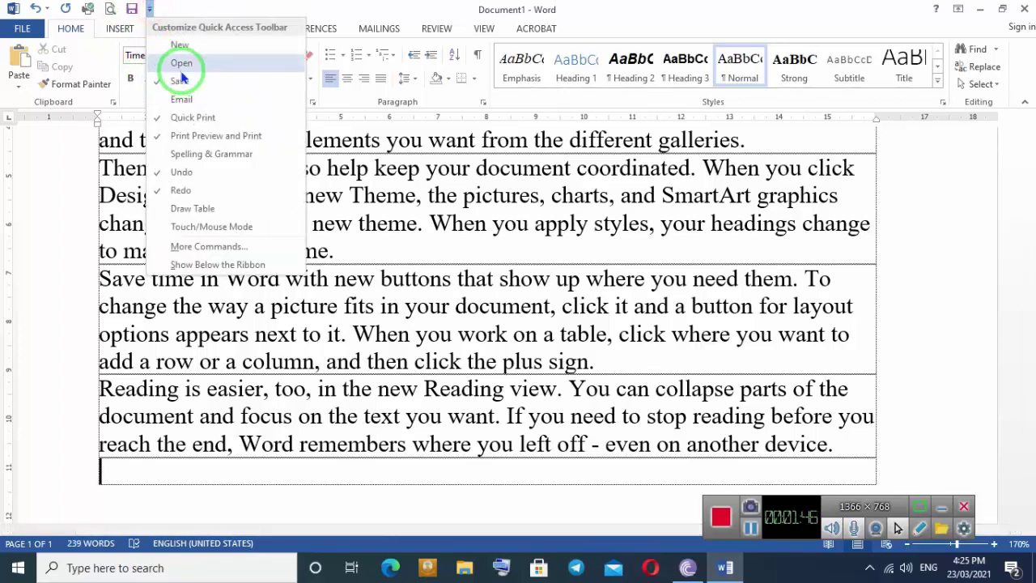
left_click(164, 81)
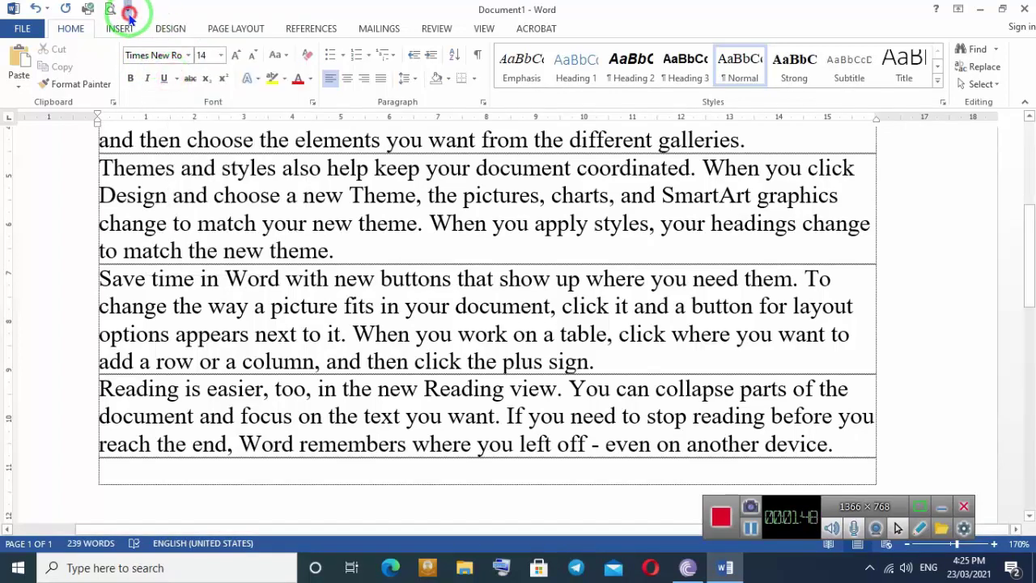
left_click(127, 10)
left_click(153, 79)
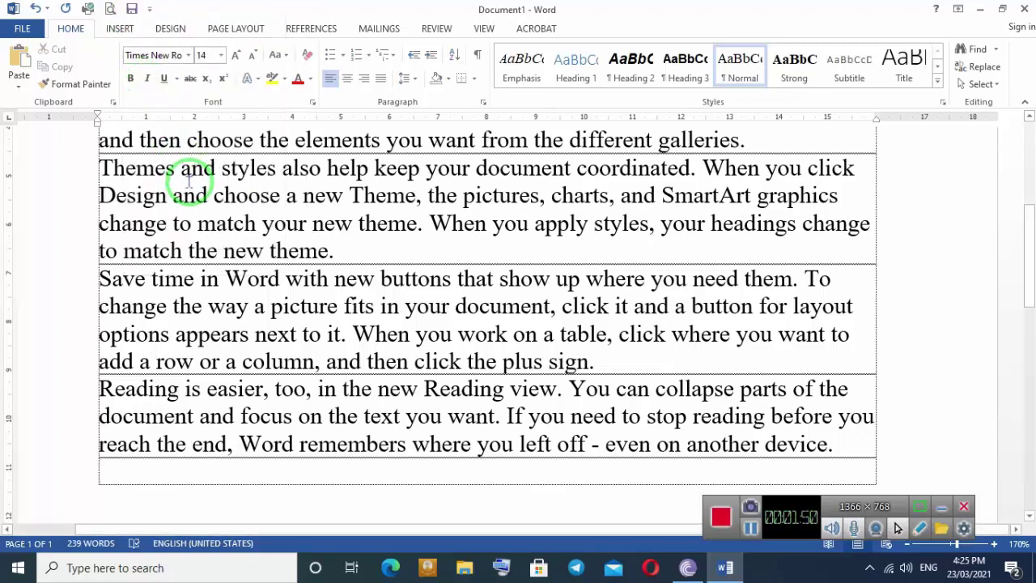
left_click(131, 9)
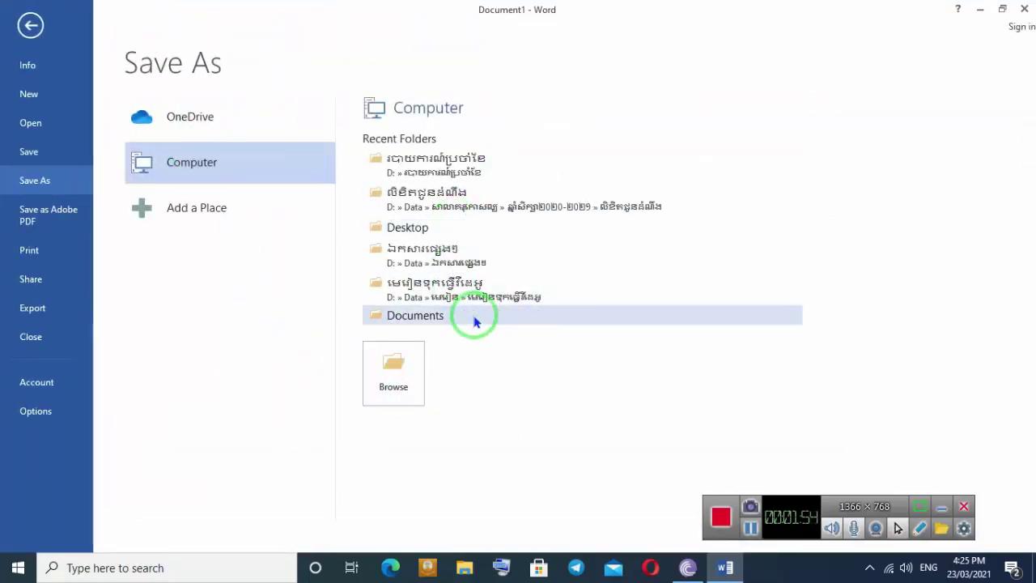
left_click(30, 25)
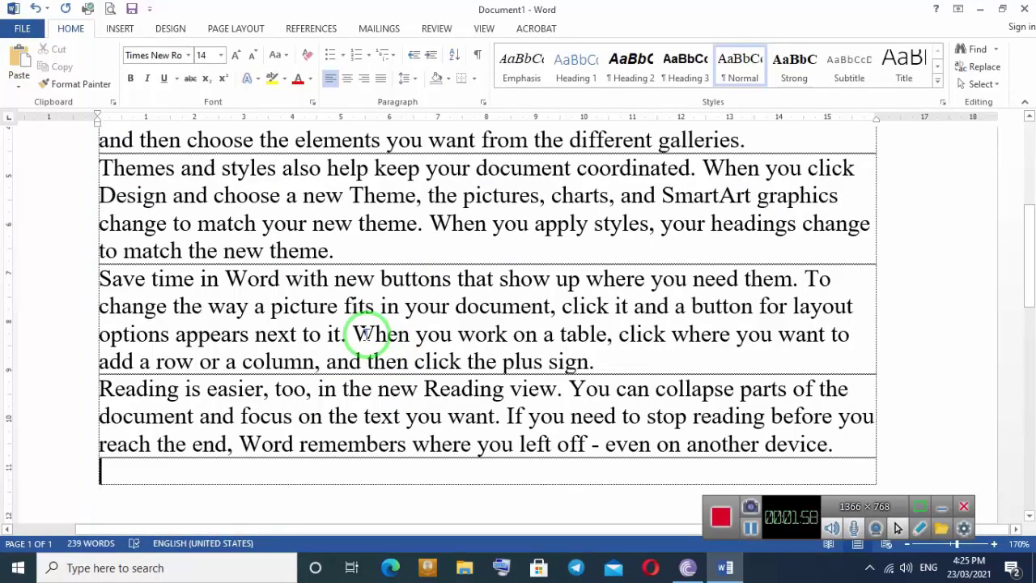
Step: Display and close the on-screen keyboard, and start saving the document but cancel the Save As dialog
left_click(495, 570)
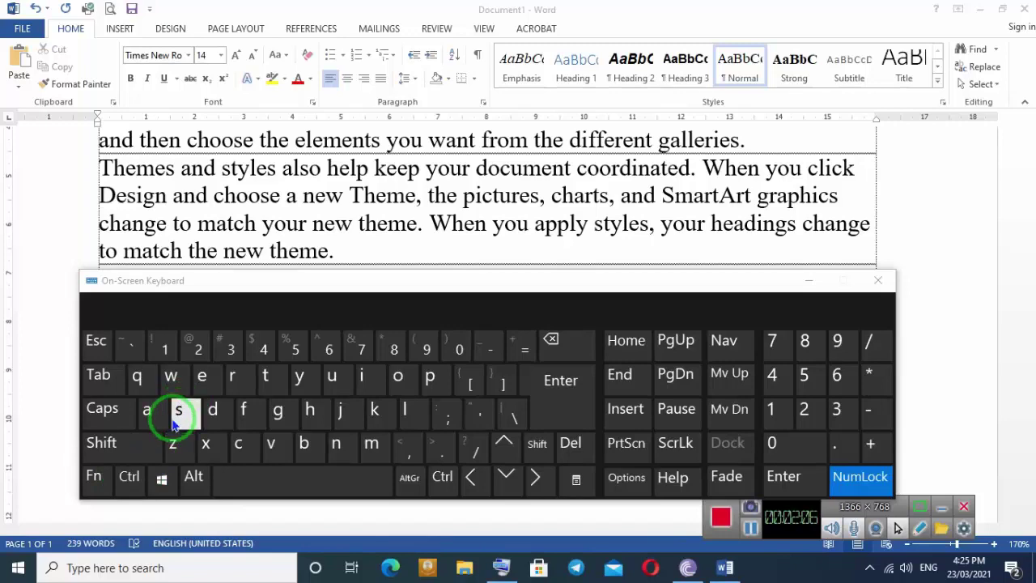
left_click(877, 280)
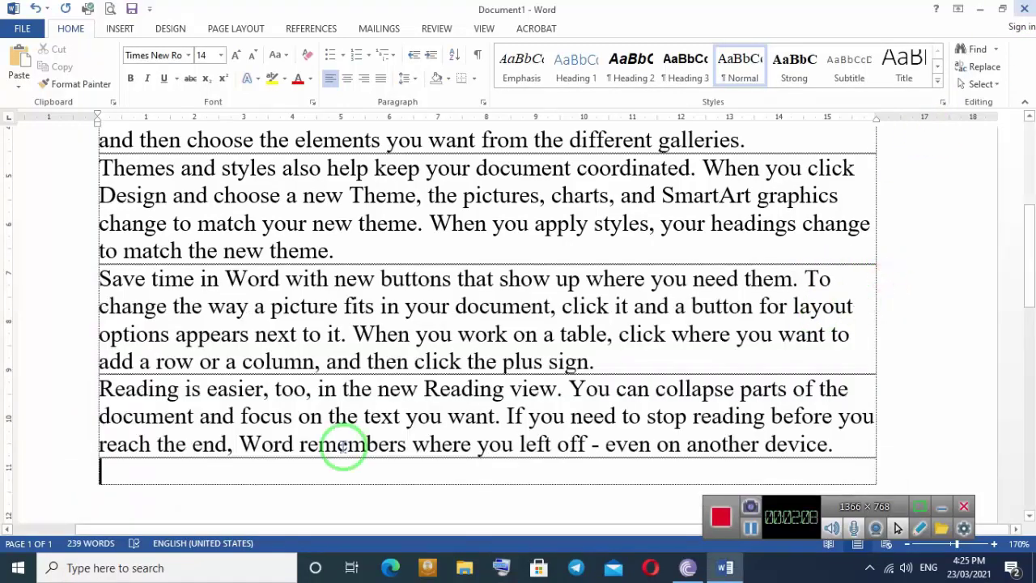
key("ctrl+s")
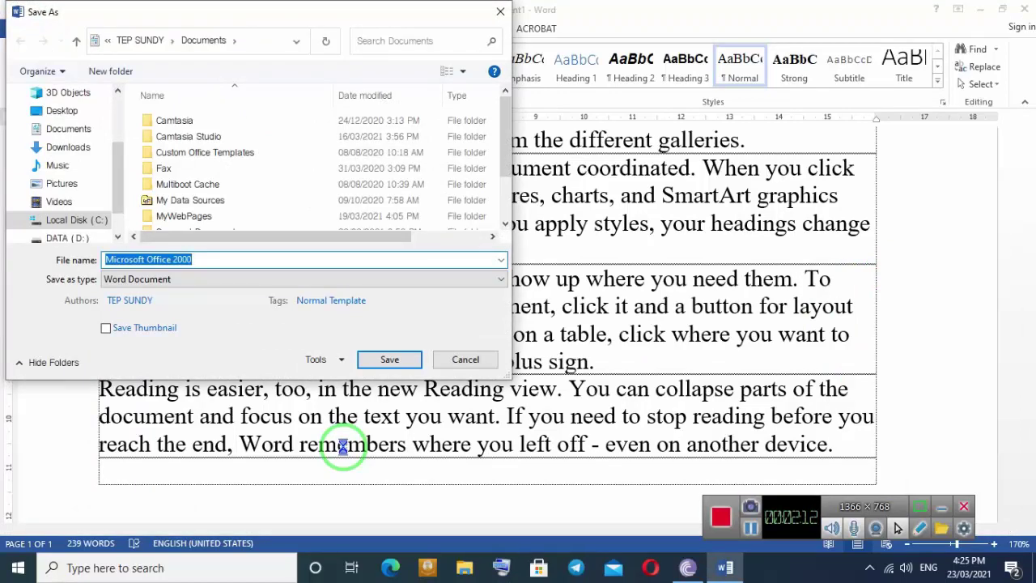
left_click(468, 359)
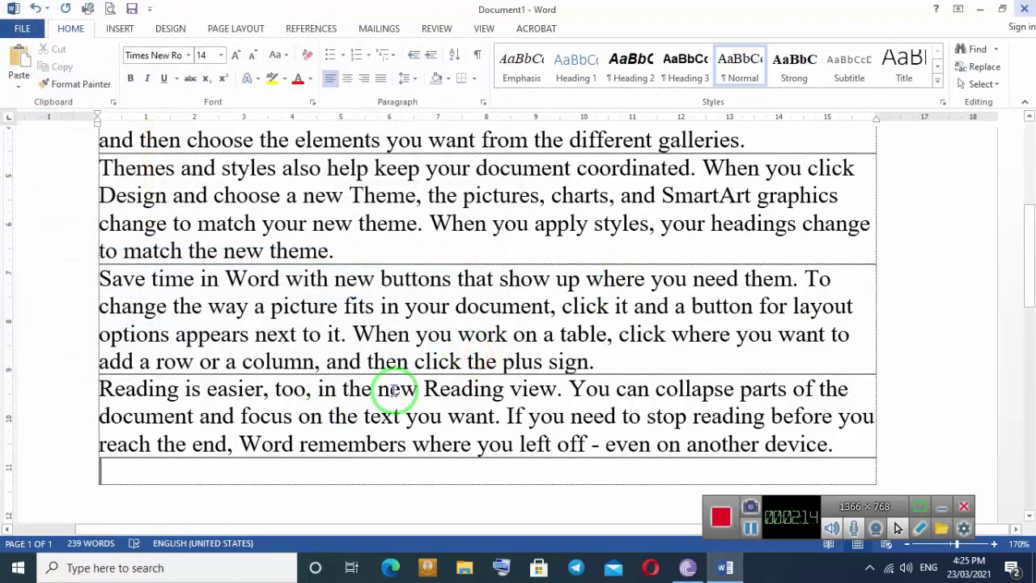
Step: Start saving the new document to bring up its Save As locations
key("ctrl+s")
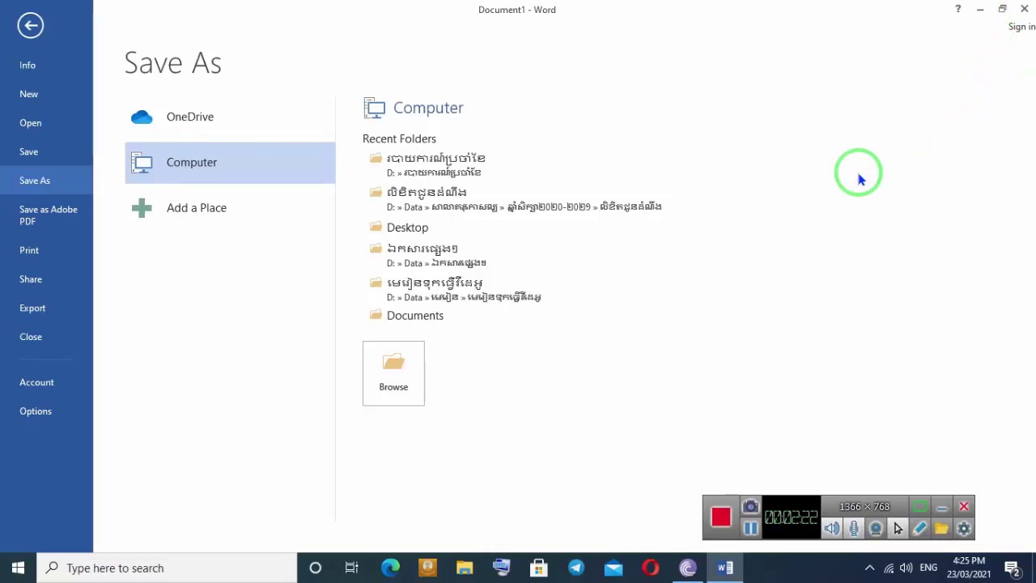
key("F8")
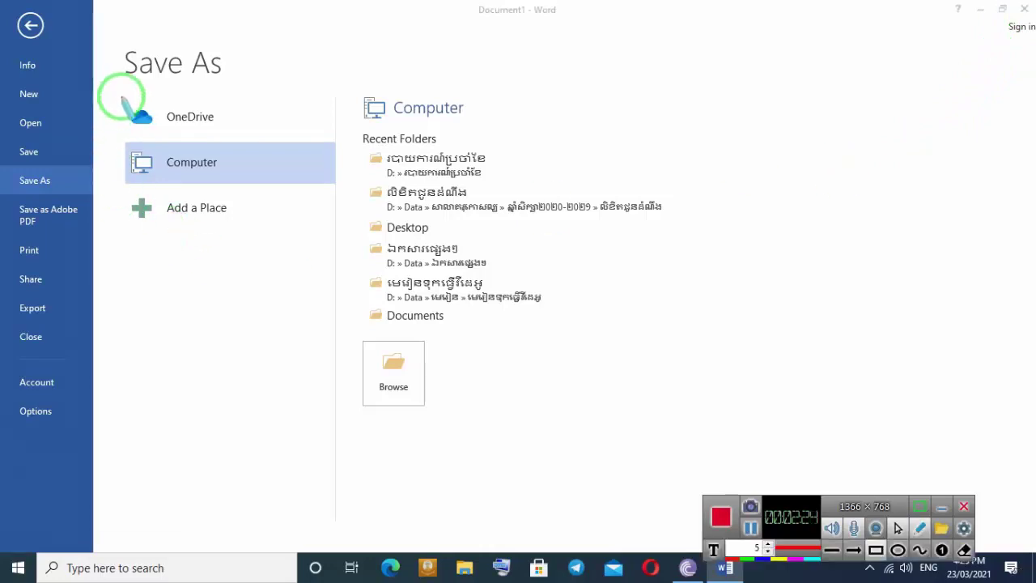
left_click_drag(119, 90, 301, 252)
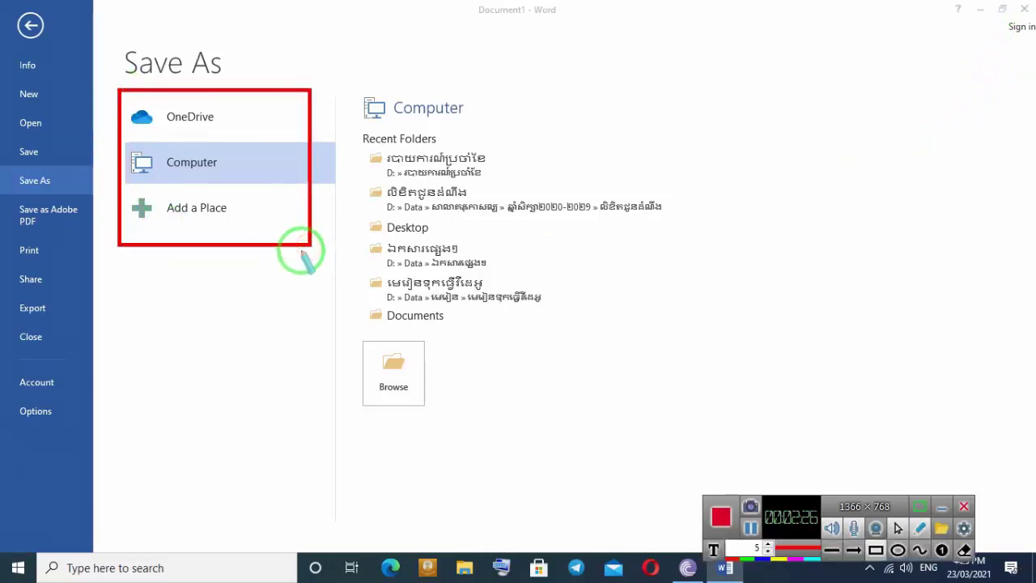
mouse_move(119, 139)
left_mouse_down()
mouse_move(121, 185)
mouse_move(254, 186)
left_mouse_up()
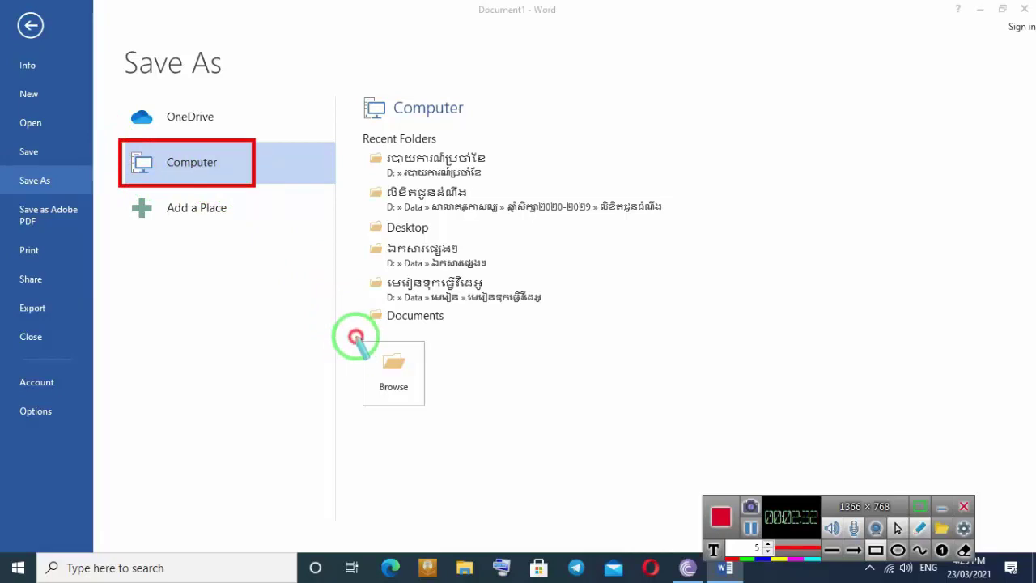
mouse_move(356, 337)
left_mouse_down()
mouse_move(437, 421)
mouse_move(432, 411)
left_mouse_up()
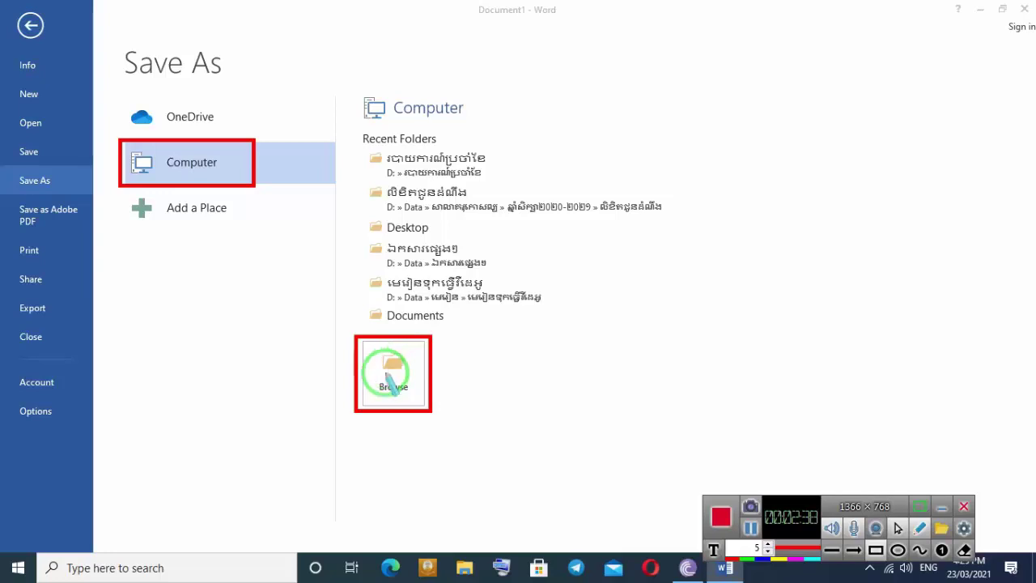
key("ctrl+z")
key("ctrl+z")
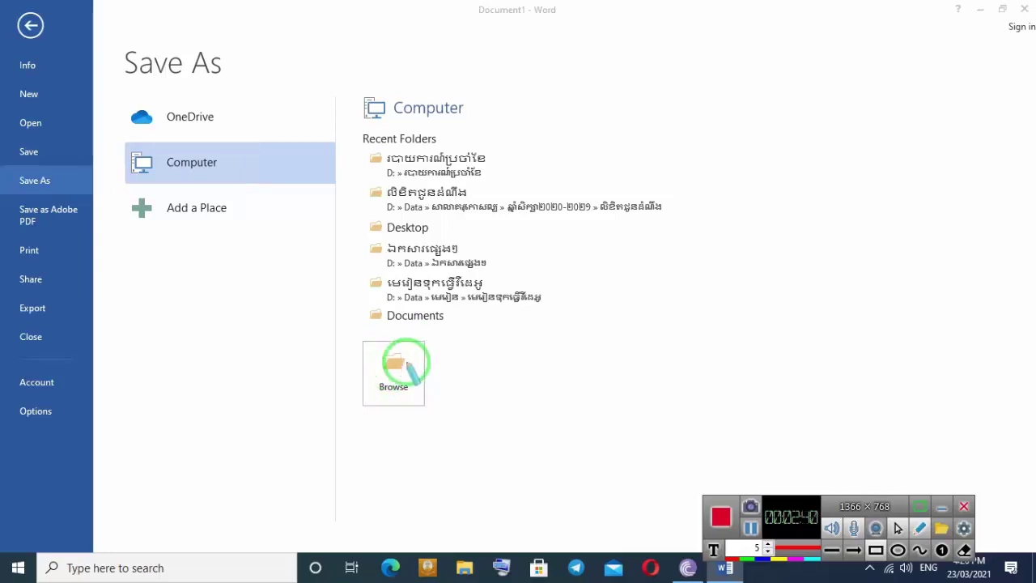
key("Escape")
Step: Browse the computer for a folder to save the document in
left_click(405, 362)
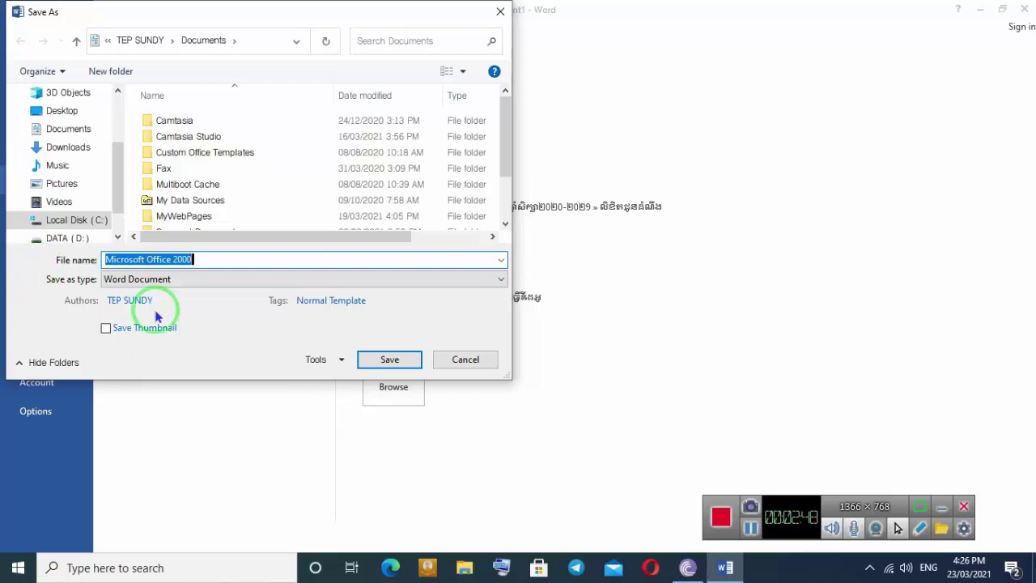
key("ctrl+F9")
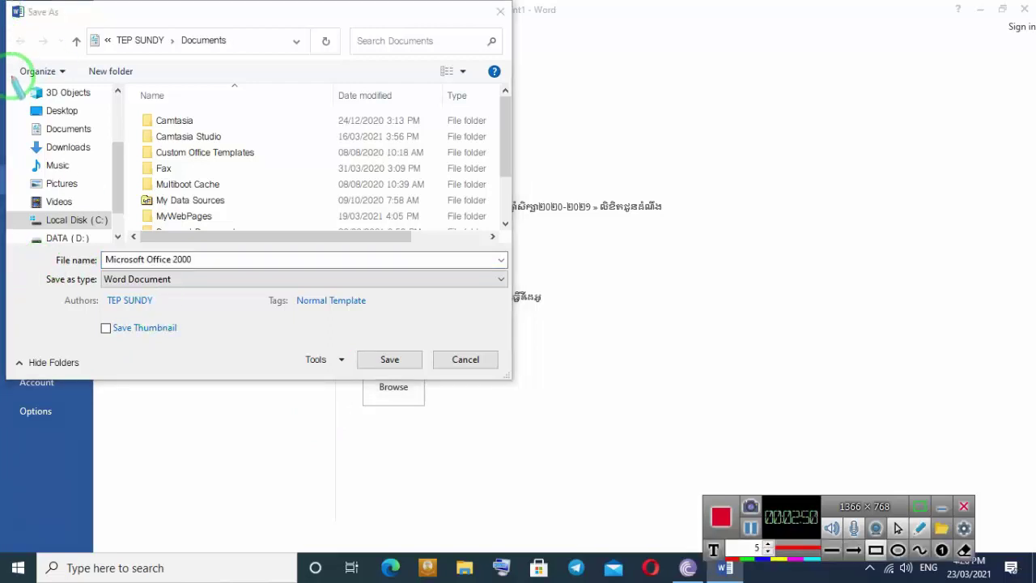
mouse_move(4, 61)
left_mouse_down()
mouse_move(11, 171)
mouse_move(77, 236)
mouse_move(104, 235)
mouse_move(103, 63)
mouse_move(133, 291)
mouse_move(497, 229)
left_mouse_up()
mouse_move(99, 247)
left_mouse_down()
mouse_move(87, 282)
mouse_move(504, 285)
left_mouse_up()
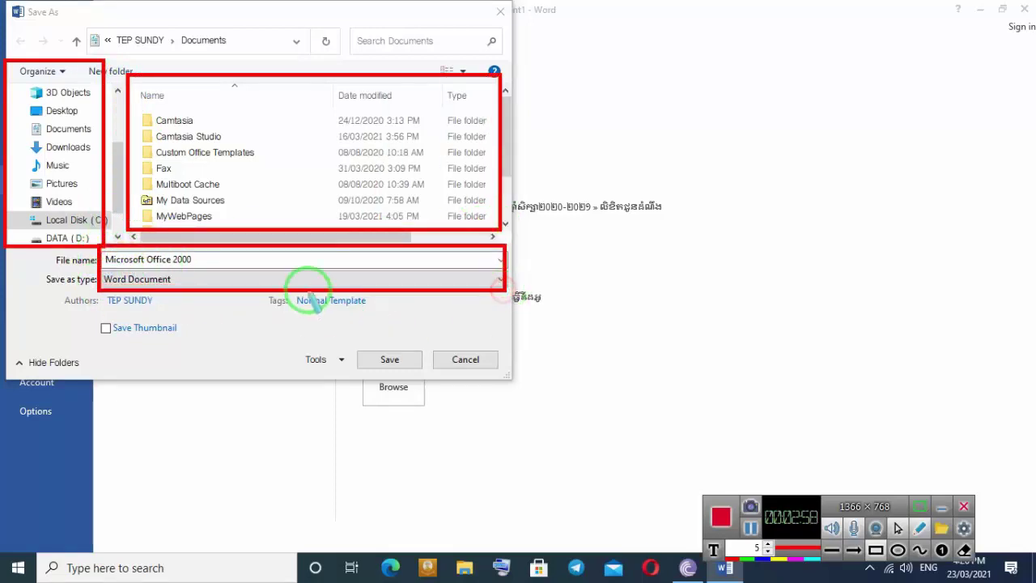
key("ctrl+z")
key("ctrl+z")
key("ctrl+z")
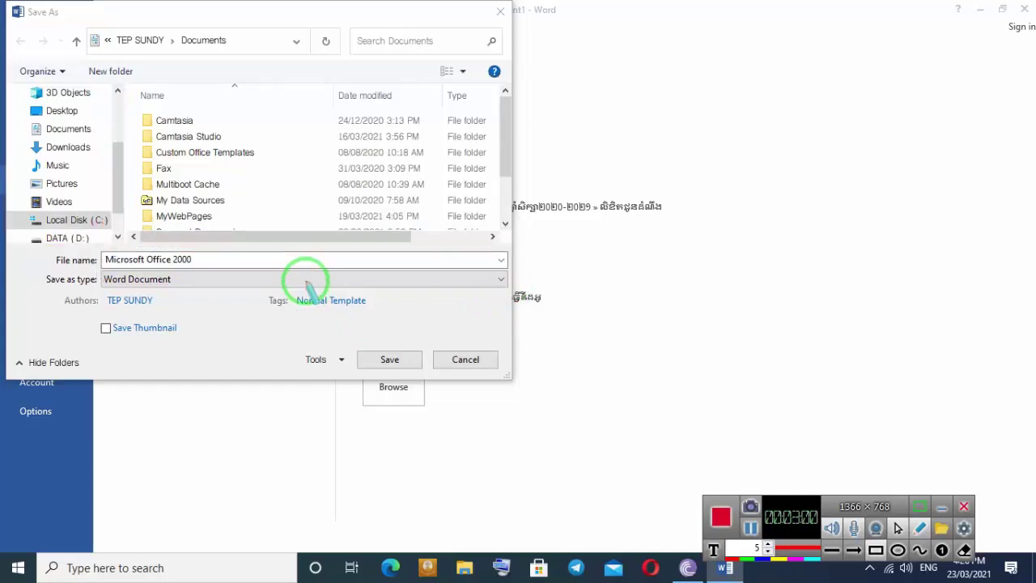
mouse_move(3, 64)
left_mouse_down()
mouse_move(51, 224)
mouse_move(111, 254)
mouse_move(127, 235)
mouse_move(114, 246)
left_mouse_up()
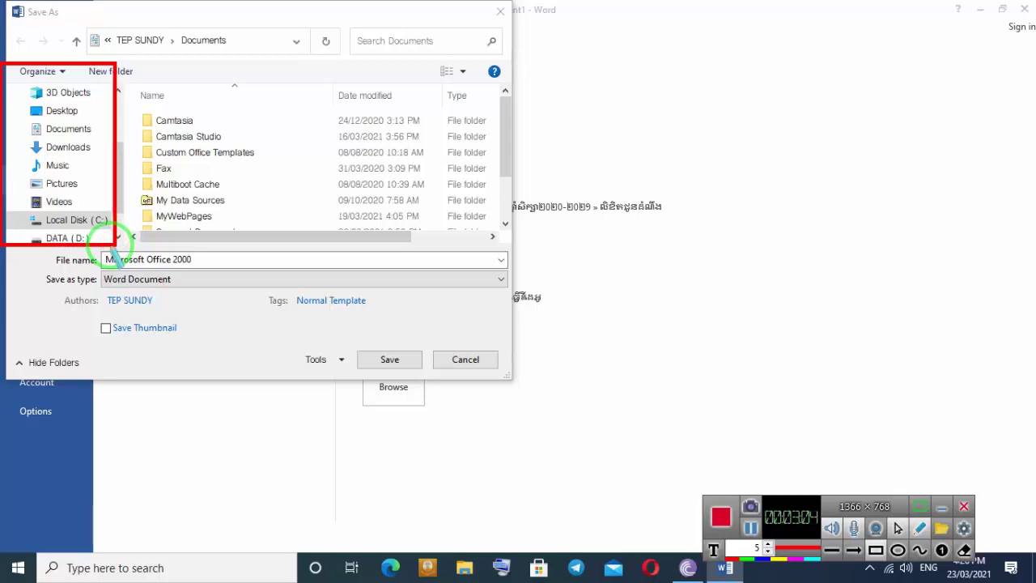
key("ctrl+z")
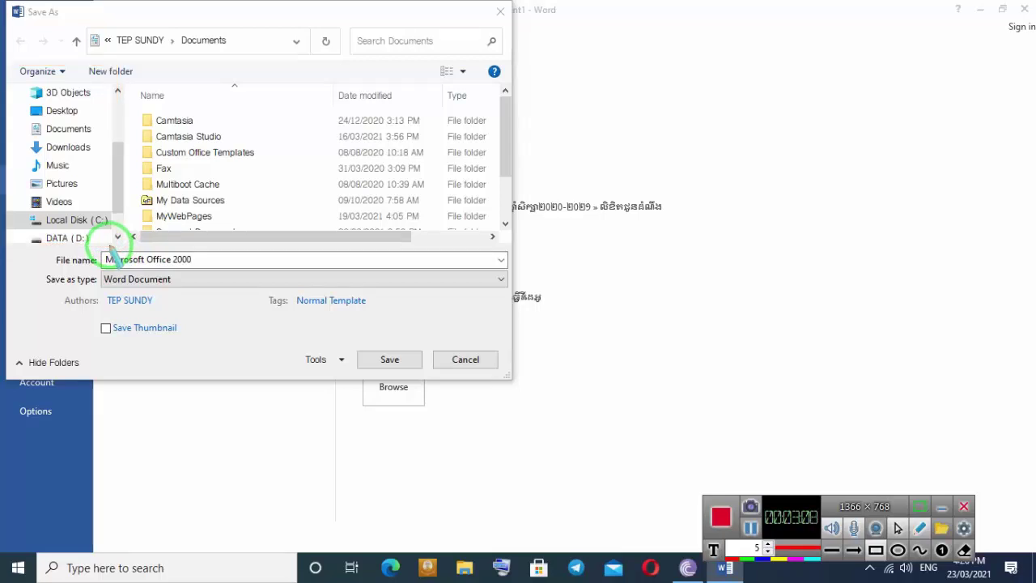
key("Escape")
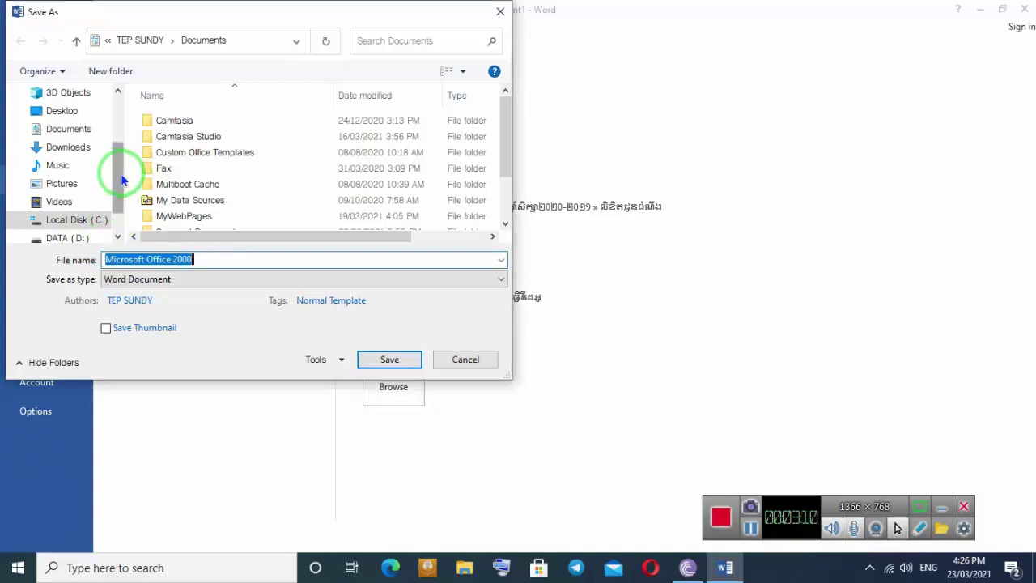
Step: Collapse and re-expand This PC in the Save As dialog, and choose the DATA (D:) drive as the save location
left_click_drag(121, 180, 120, 105)
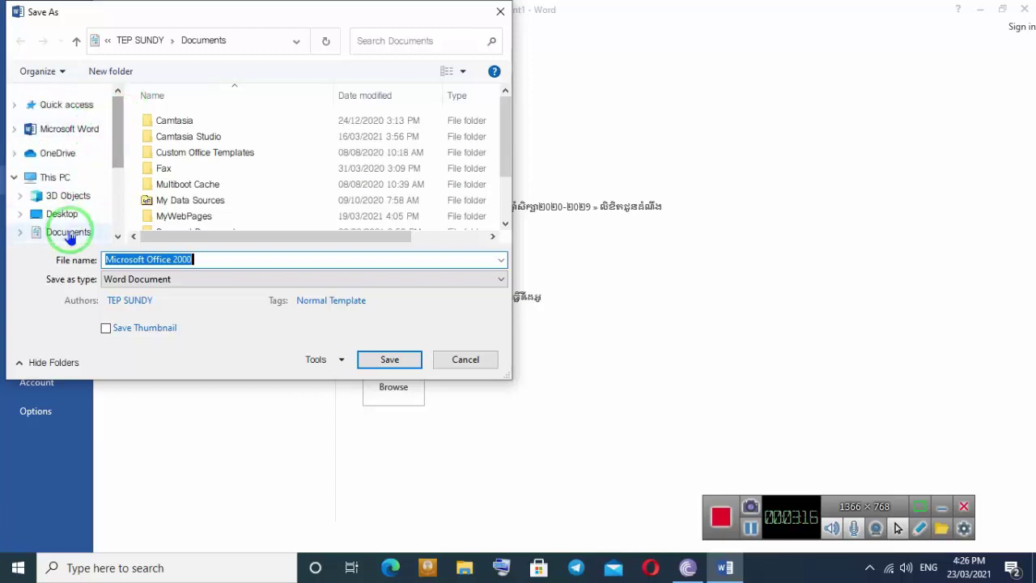
mouse_move(121, 130)
left_mouse_down()
mouse_move(119, 203)
mouse_move(116, 97)
mouse_move(116, 194)
mouse_move(116, 111)
left_mouse_up()
left_click(14, 151)
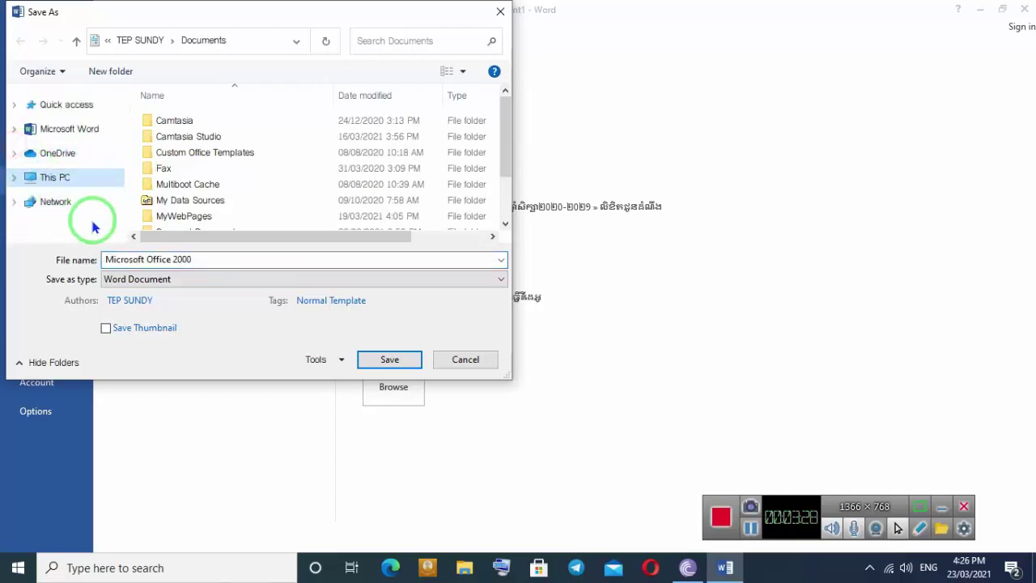
left_click(14, 180)
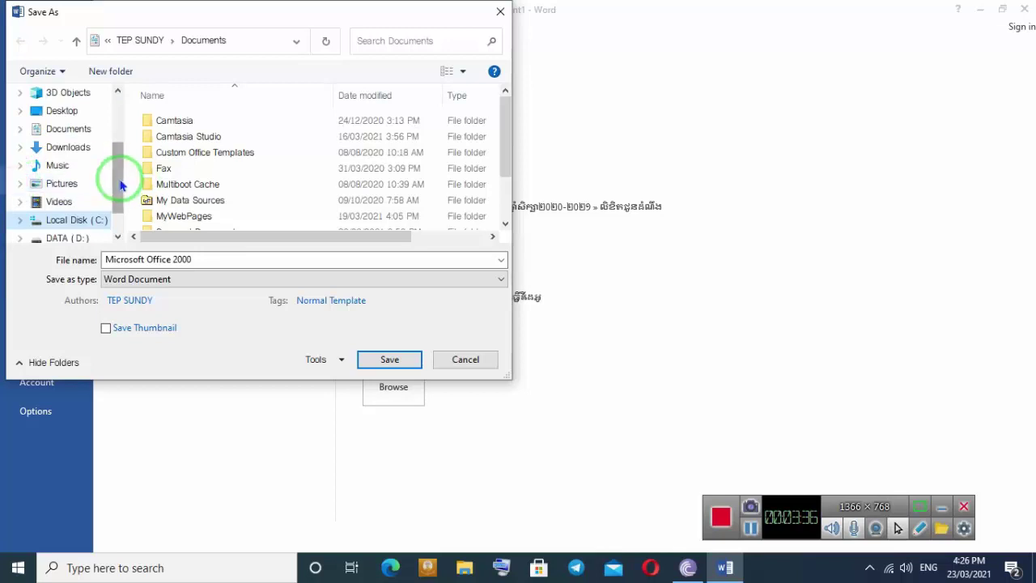
scroll(111, 212, "down", 1)
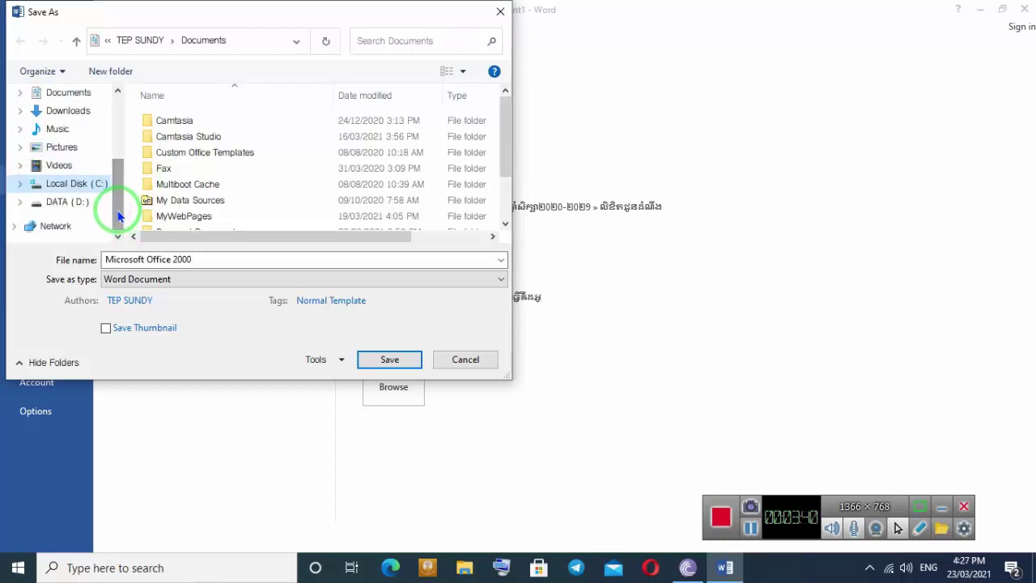
left_click(71, 205)
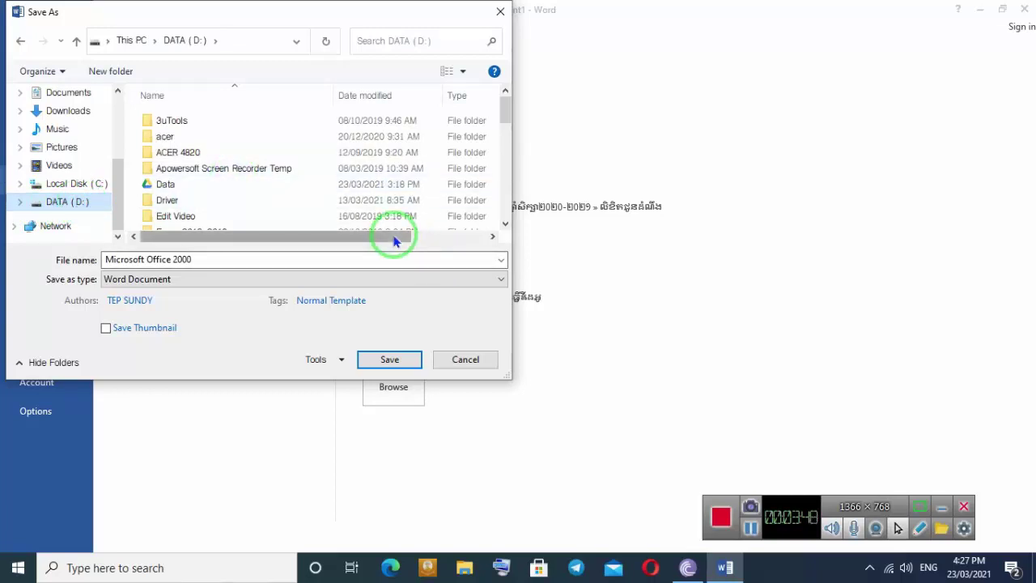
key("ctrl+alt+d")
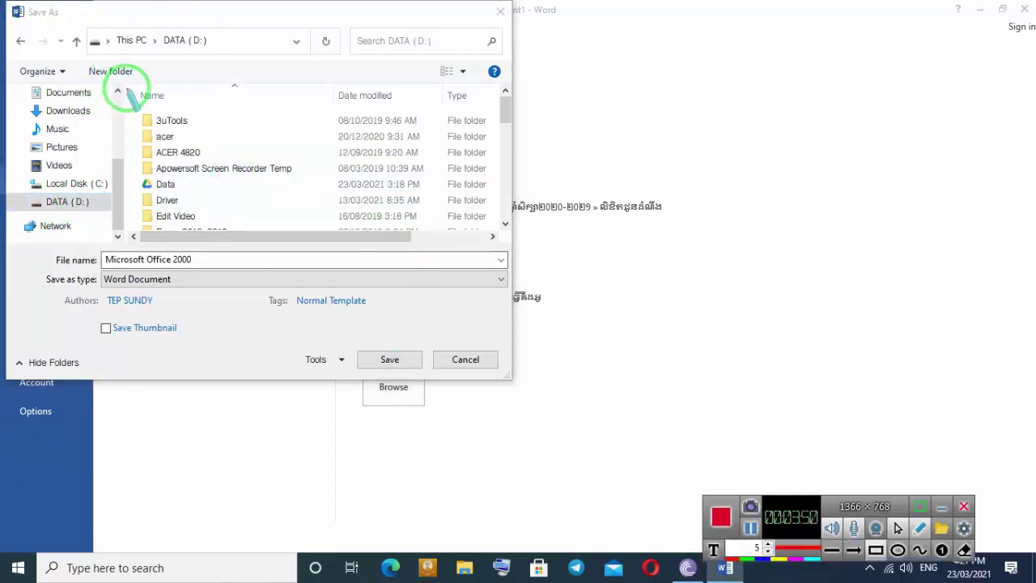
mouse_move(125, 86)
left_mouse_down()
mouse_move(159, 222)
mouse_move(499, 235)
left_mouse_up()
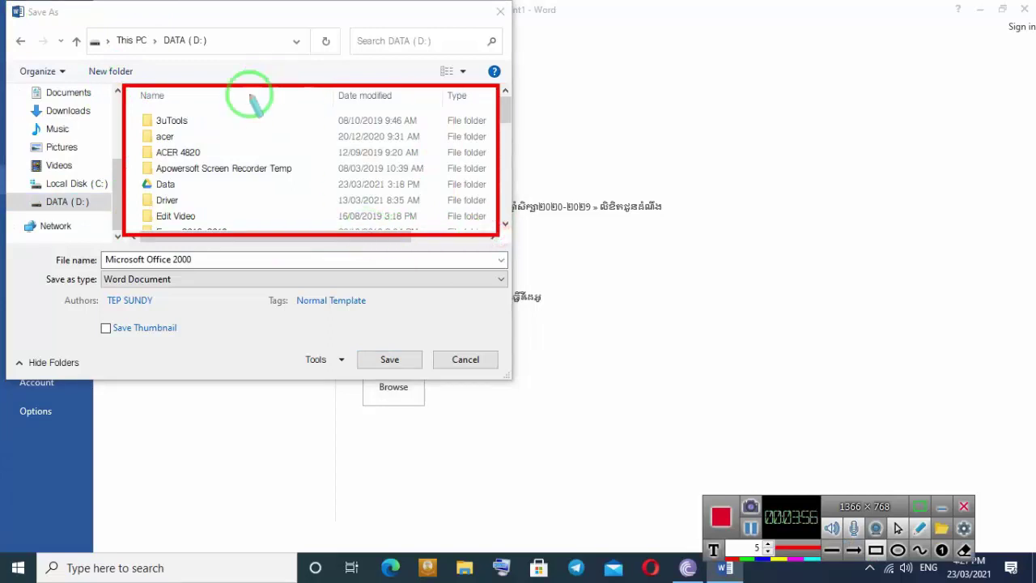
key("ctrl+z")
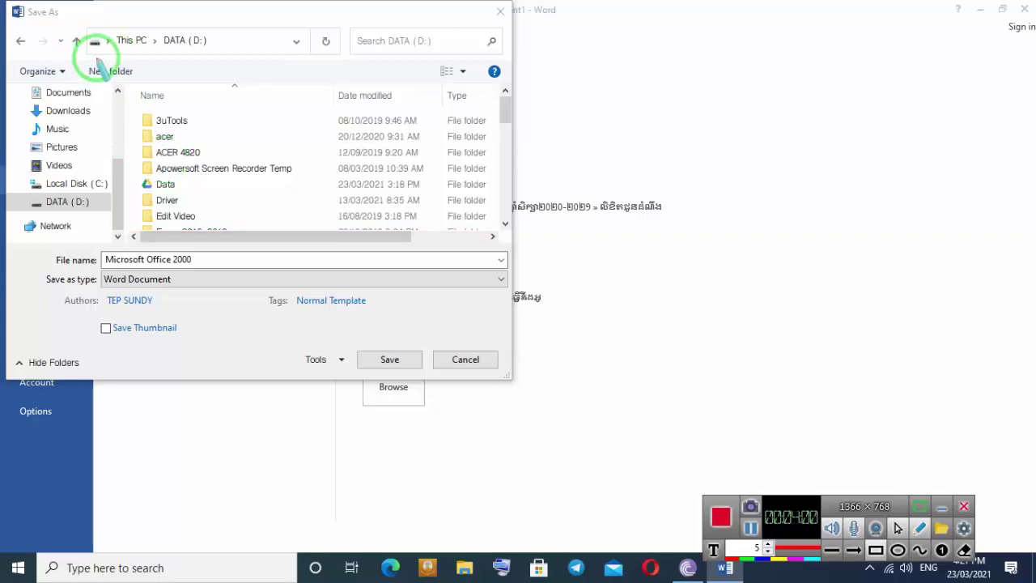
left_click_drag(82, 58, 138, 87)
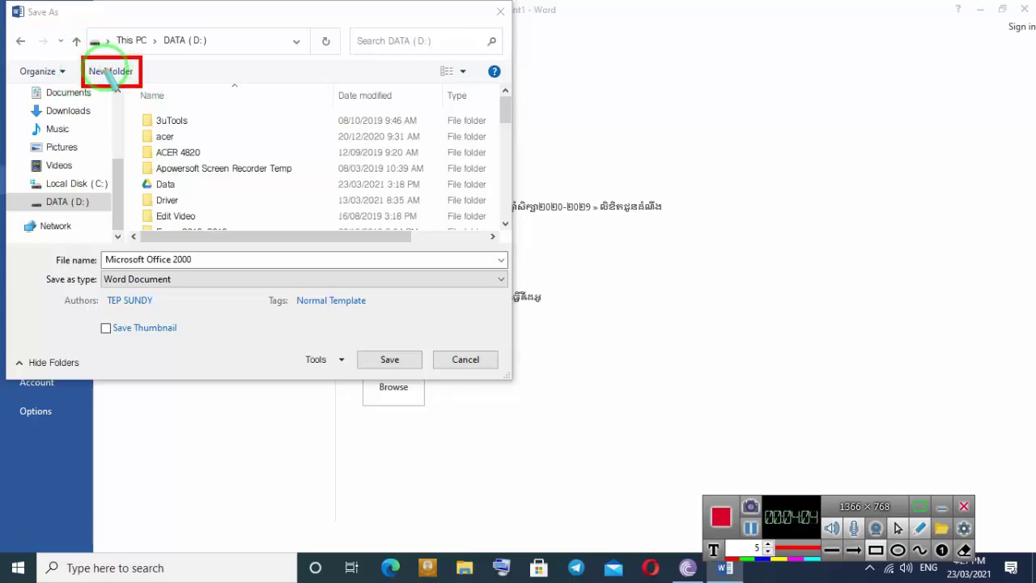
key("ctrl+alt+e")
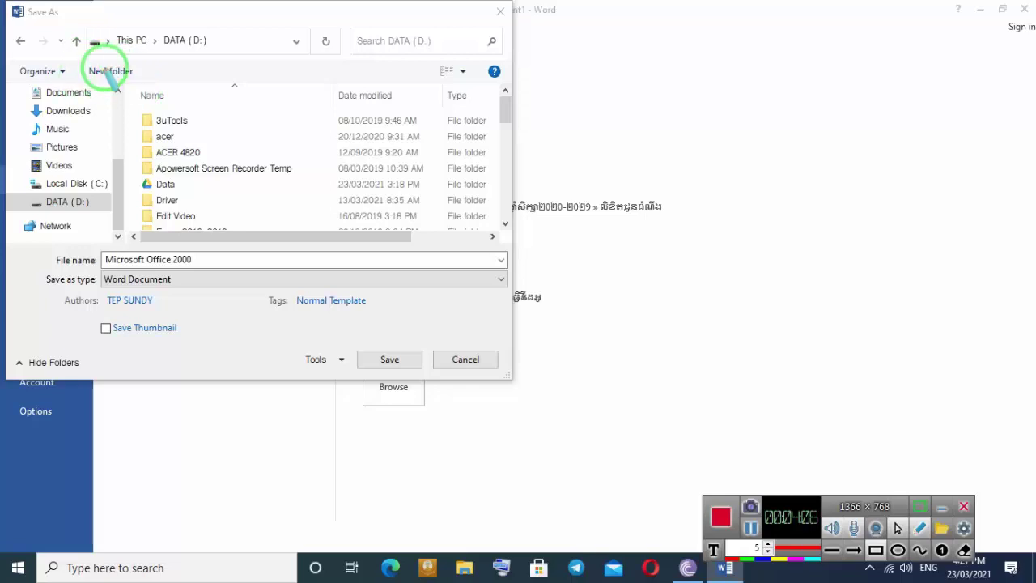
Step: Create a new folder named មេរៀនប្រចាំថ្ងៃ on the DATA (D:) drive and open it
left_click(111, 78)
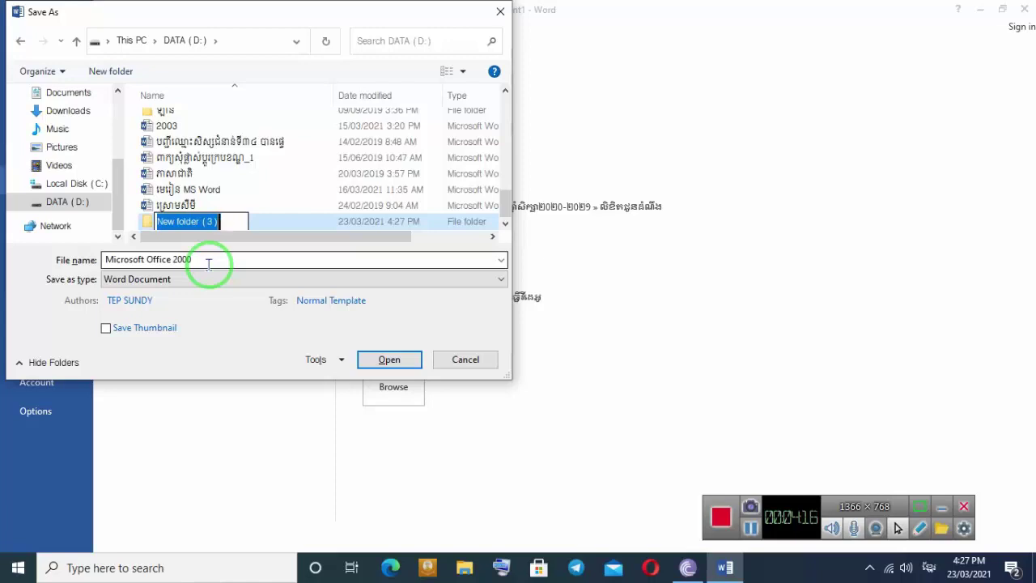
type("មេរៀនប")
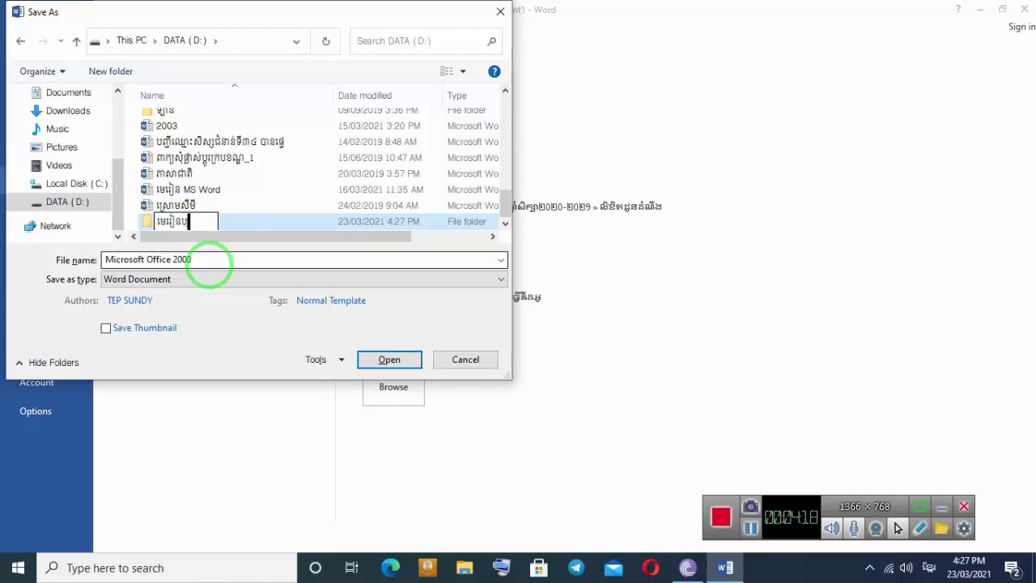
type("្រចាំថ្ងៃ")
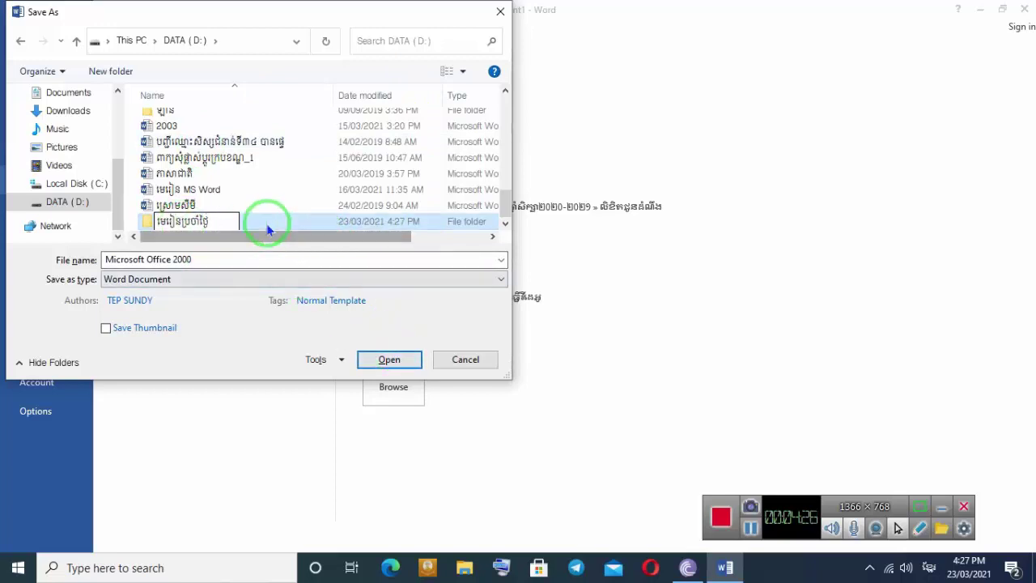
left_click(386, 359)
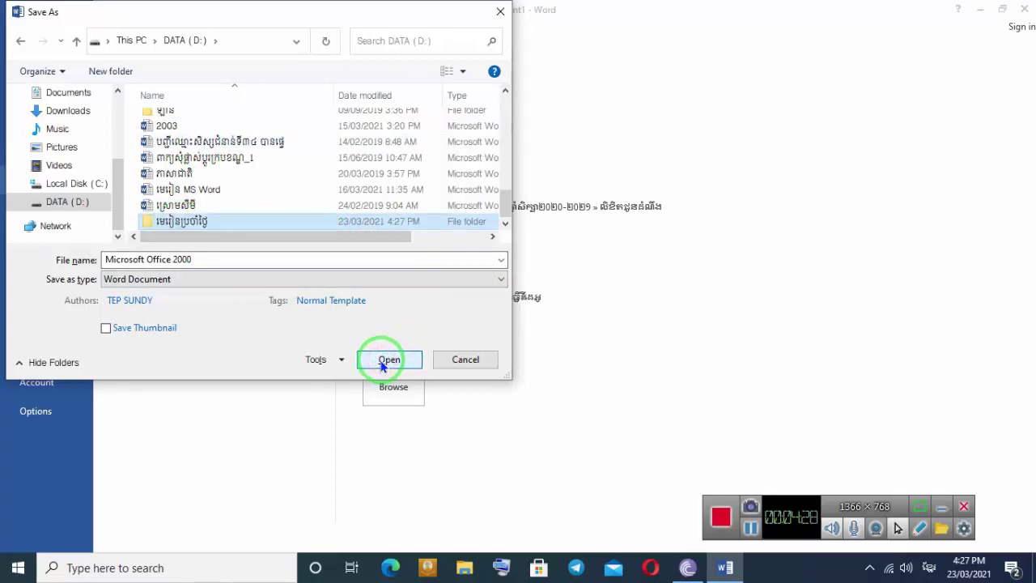
left_click(382, 362)
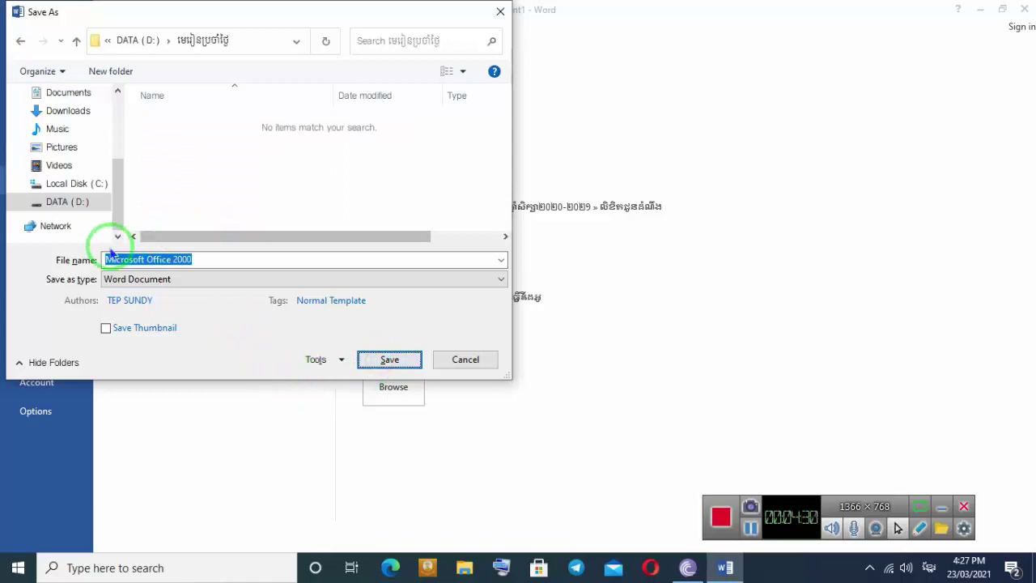
key("ctrl+F8")
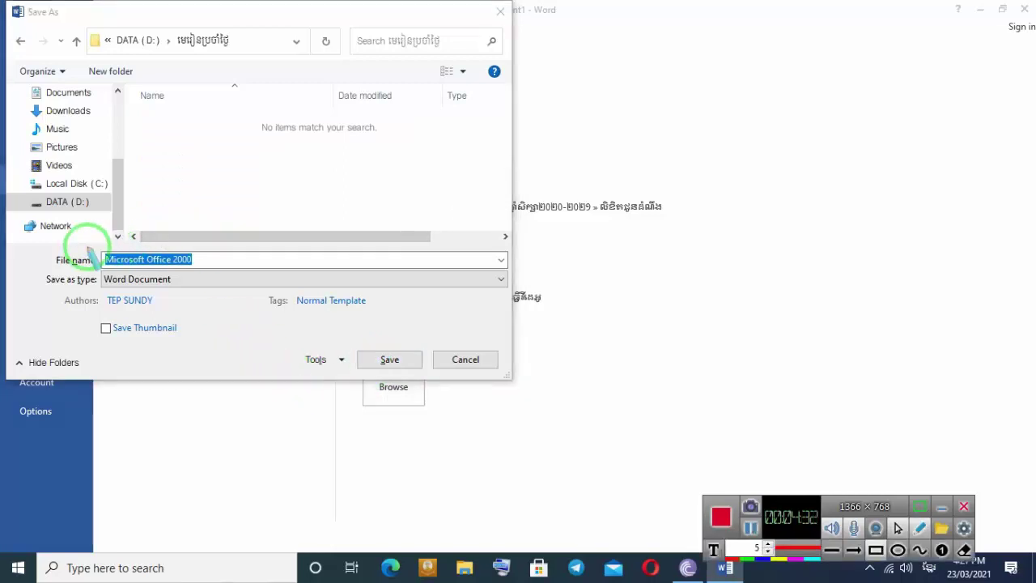
mouse_move(86, 247)
left_mouse_down()
mouse_move(243, 300)
mouse_move(514, 300)
mouse_move(508, 293)
left_mouse_up()
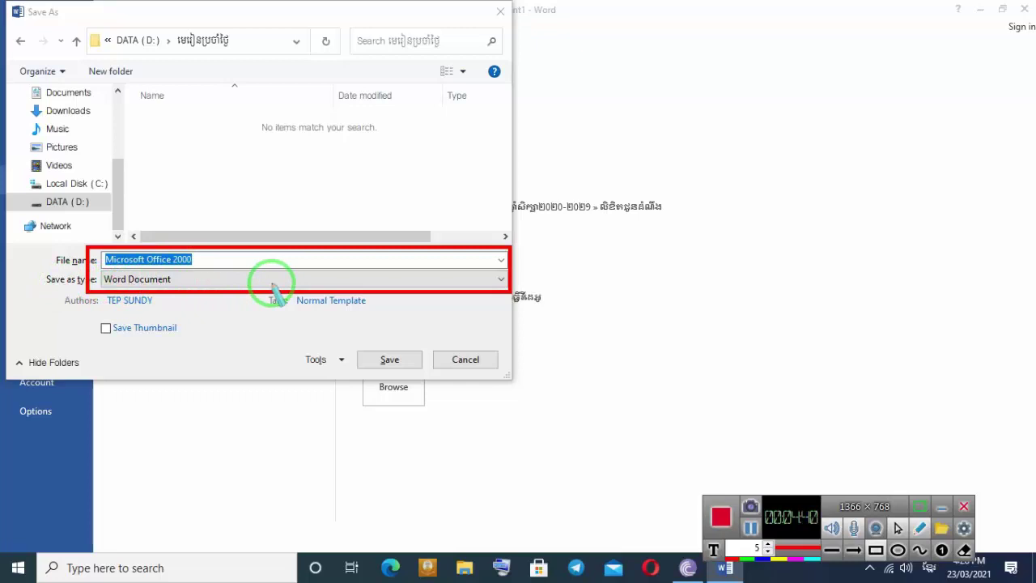
key("ctrl+z")
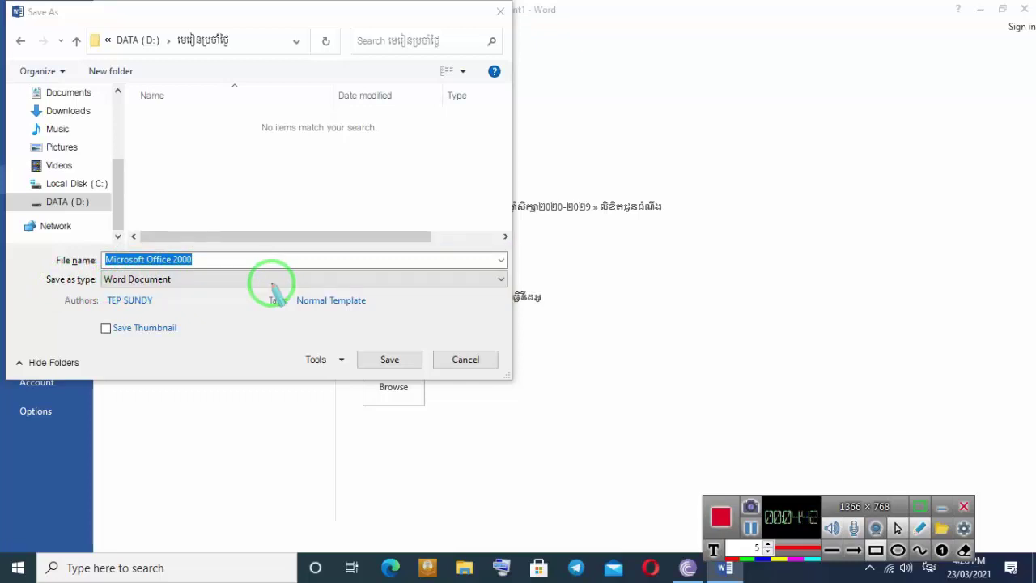
key("Escape")
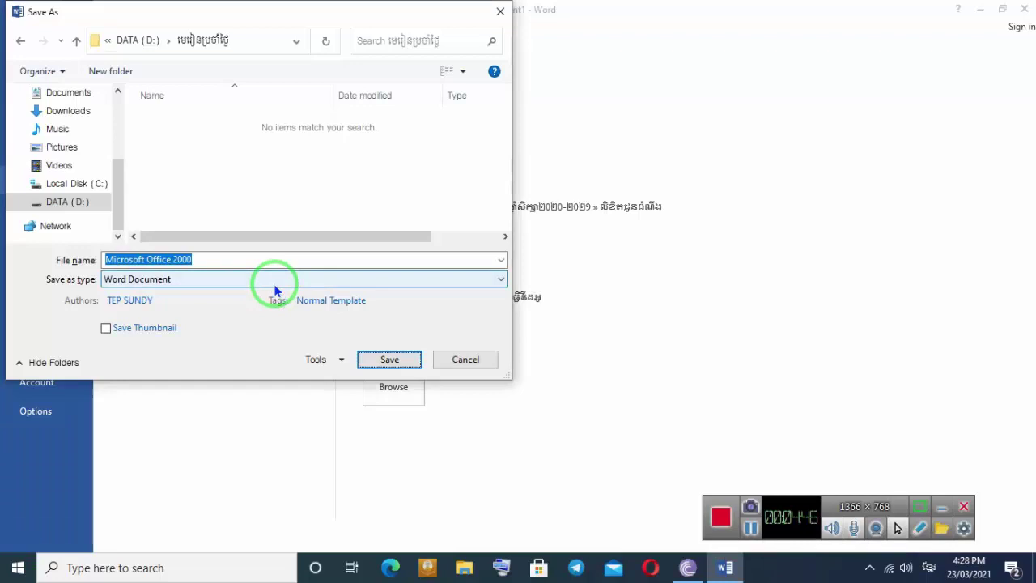
Step: Replace the suggested file name with "មេរៀនទី៧ Save New Document"
left_click(217, 258)
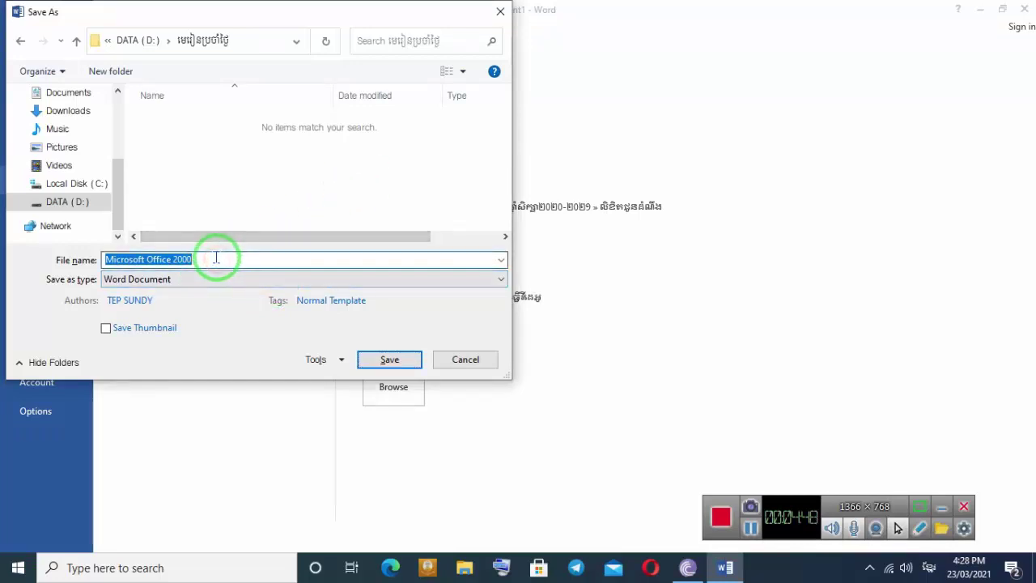
key("BackSpace")
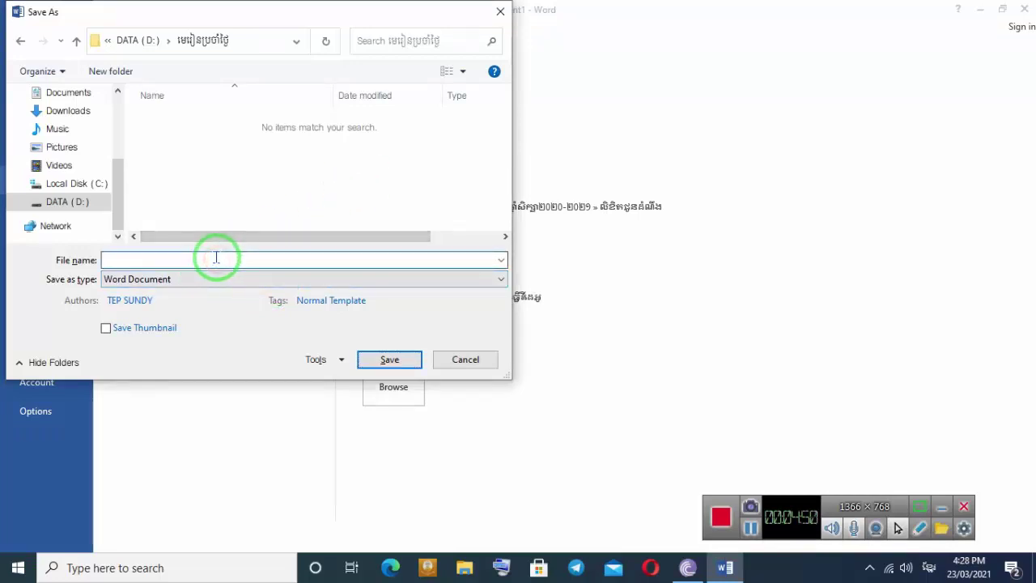
type("មេ")
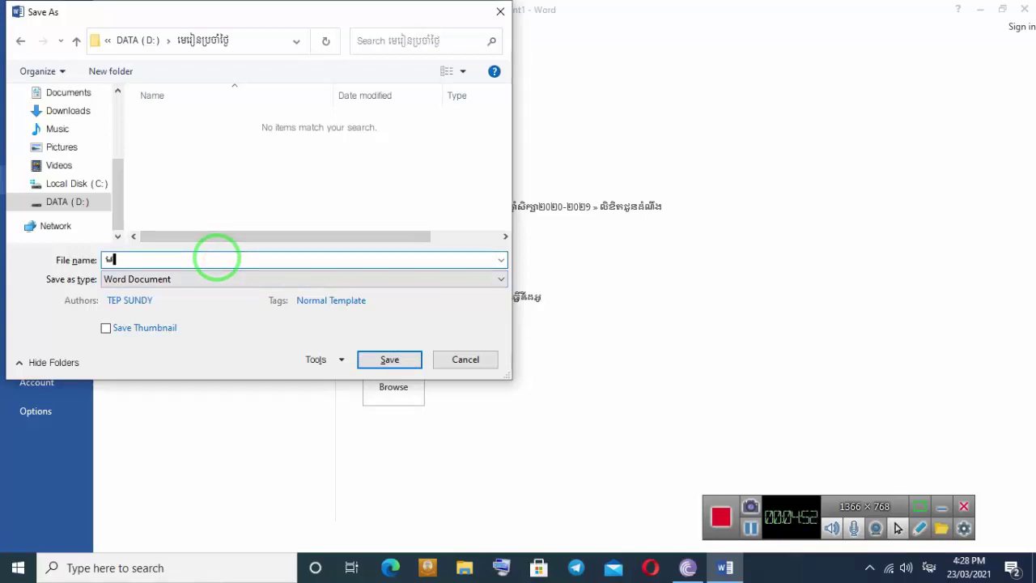
type("រៀ")
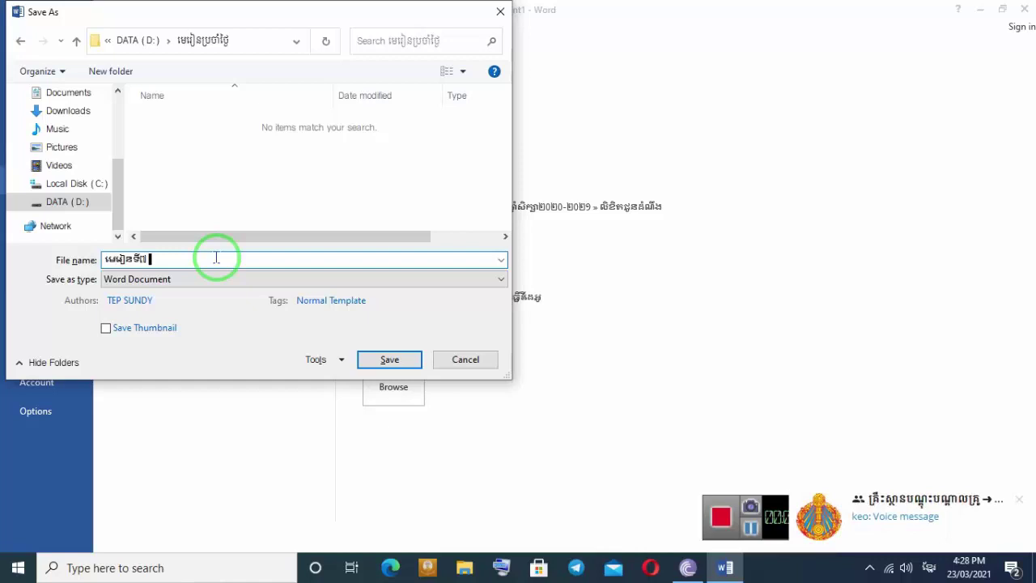
type("នទី៧")
key("alt+shift")
type("Save New")
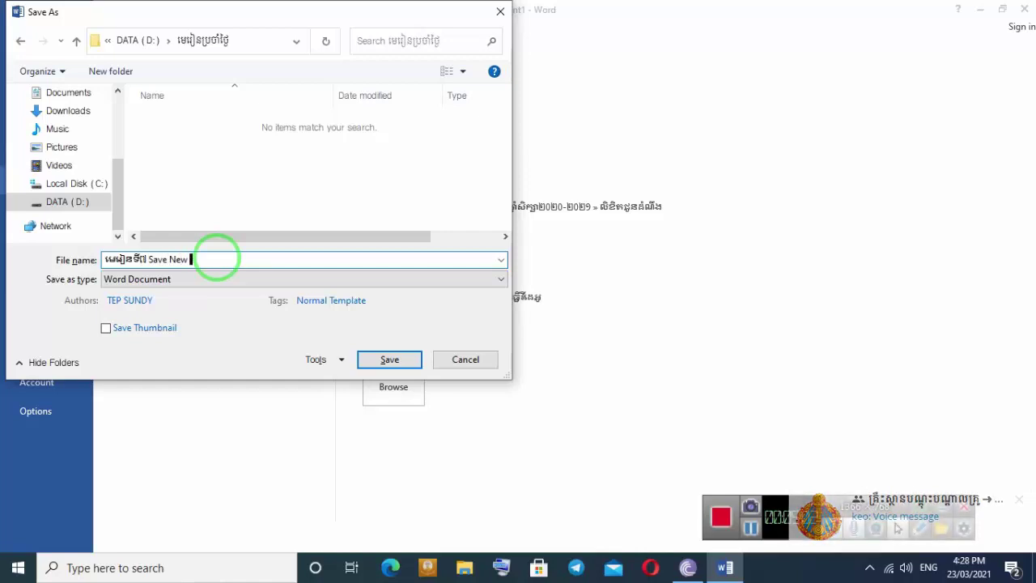
type(" Dox")
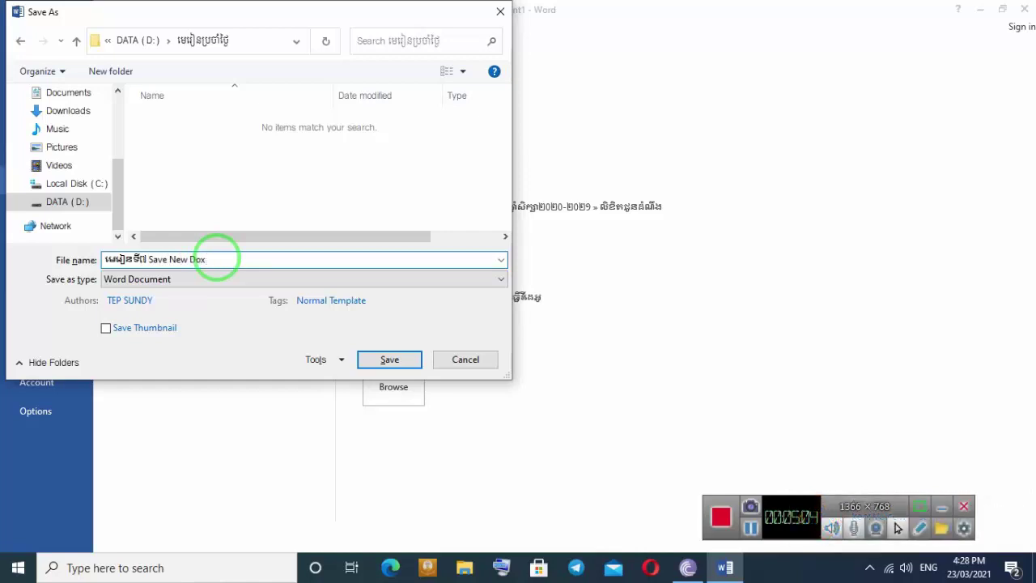
key("BackSpace")
type("cumn")
type("nt")
Step: Choose Word Document as the file type and look through the other available formats without changing it
left_click(138, 279)
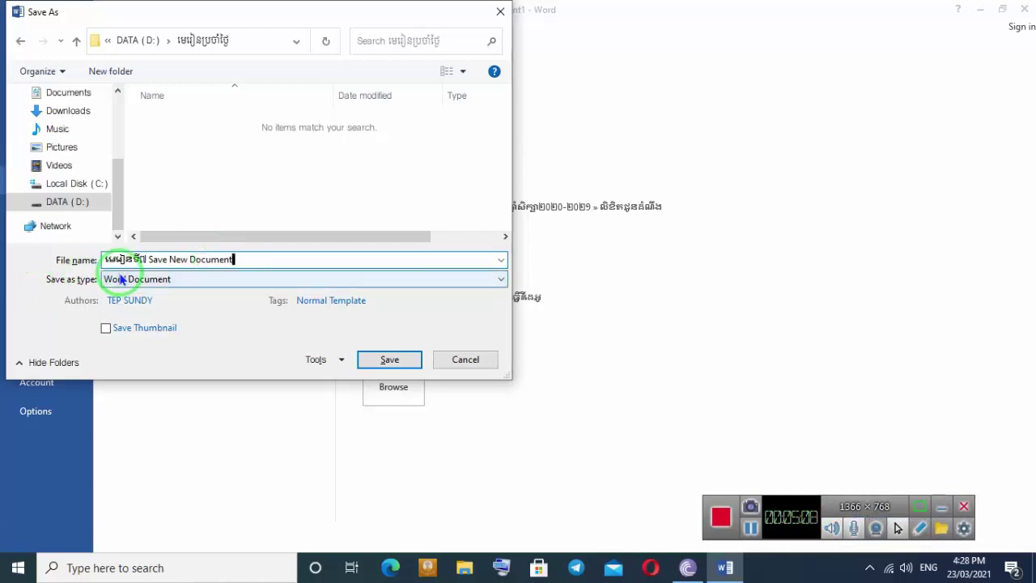
left_click(138, 294)
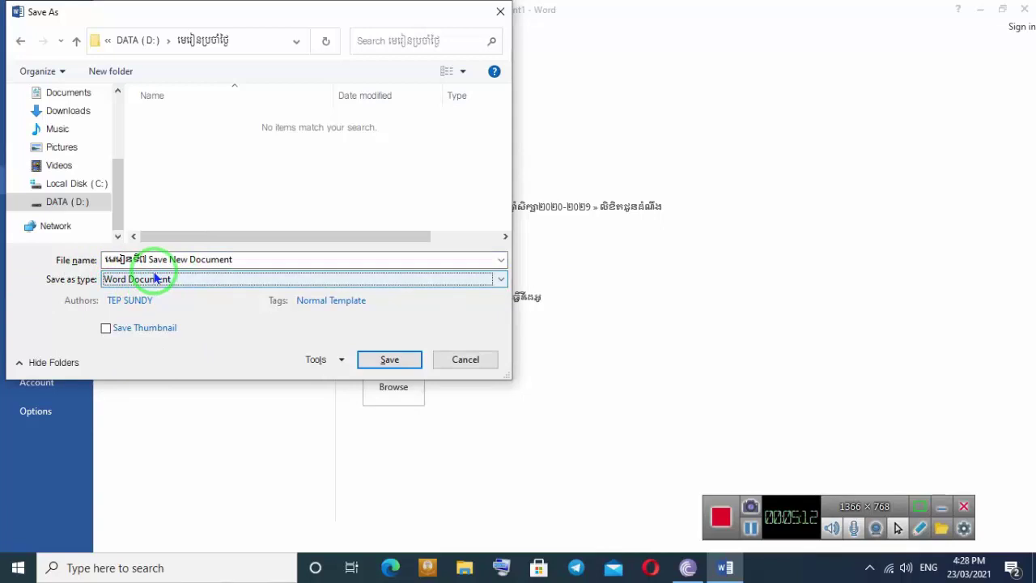
left_click(156, 277)
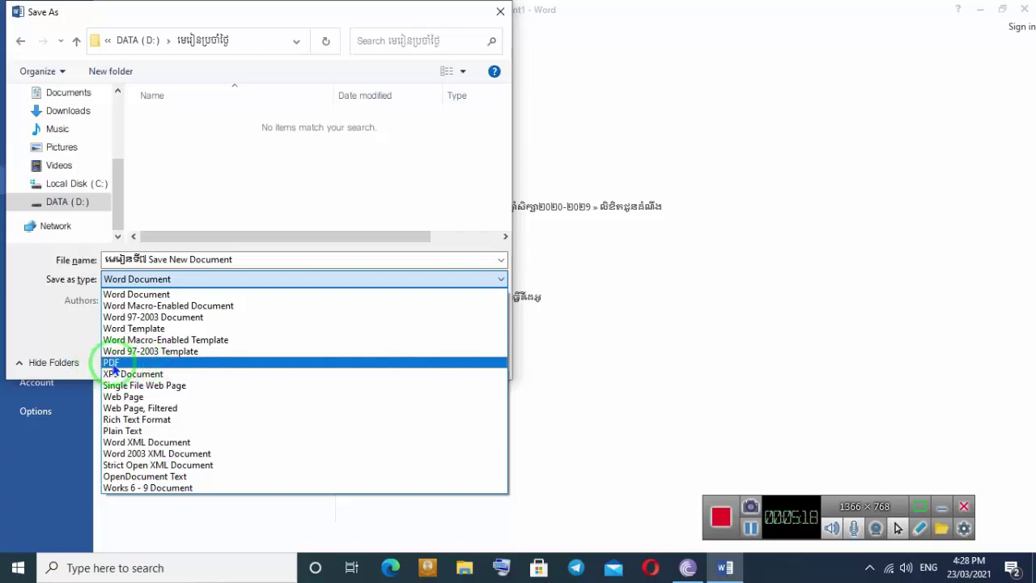
left_click(40, 307)
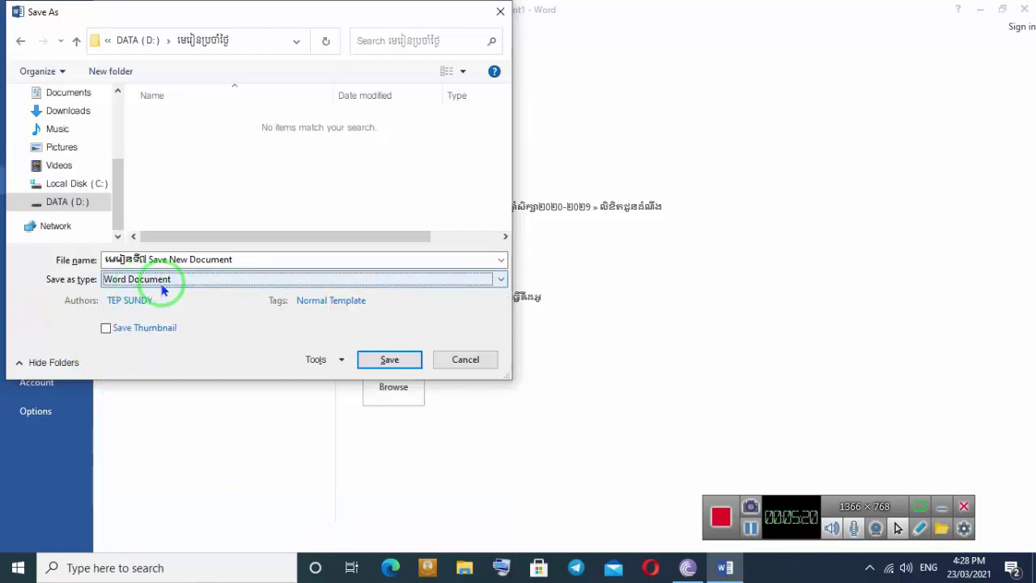
key("ctrl+F2")
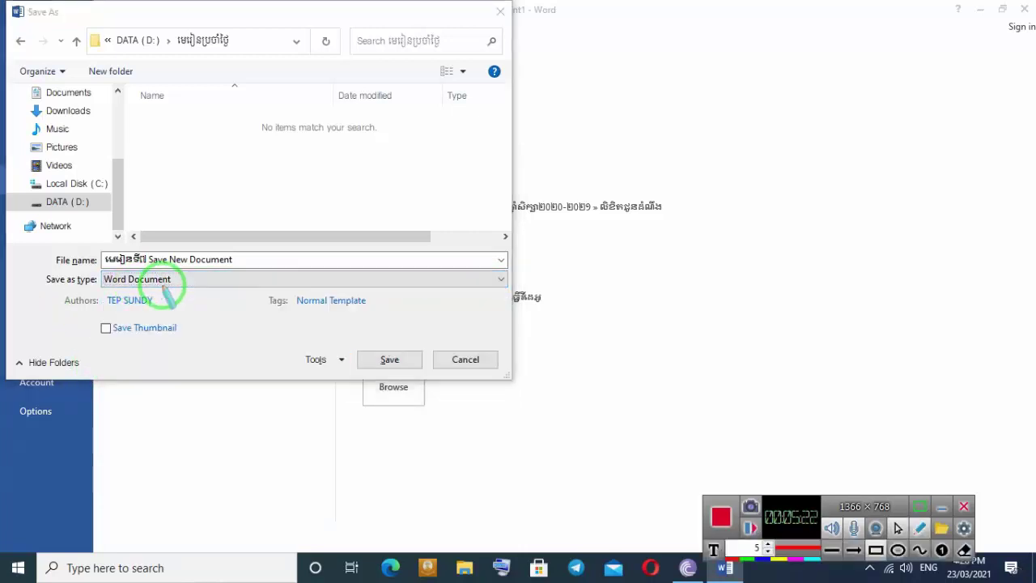
mouse_move(341, 333)
left_mouse_down()
mouse_move(353, 360)
mouse_move(427, 372)
left_mouse_up()
right_click(427, 372)
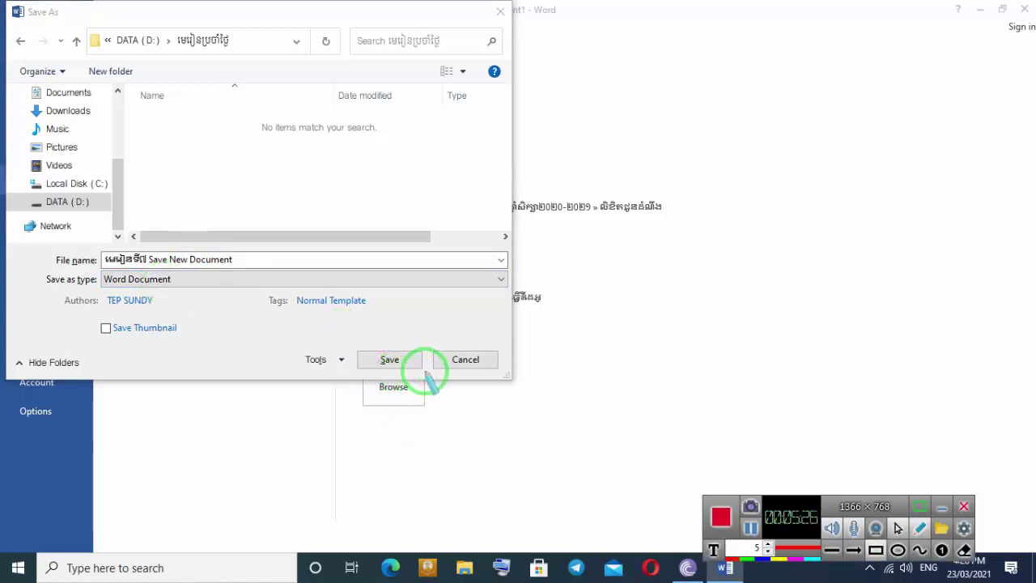
key("ctrl+shift+d")
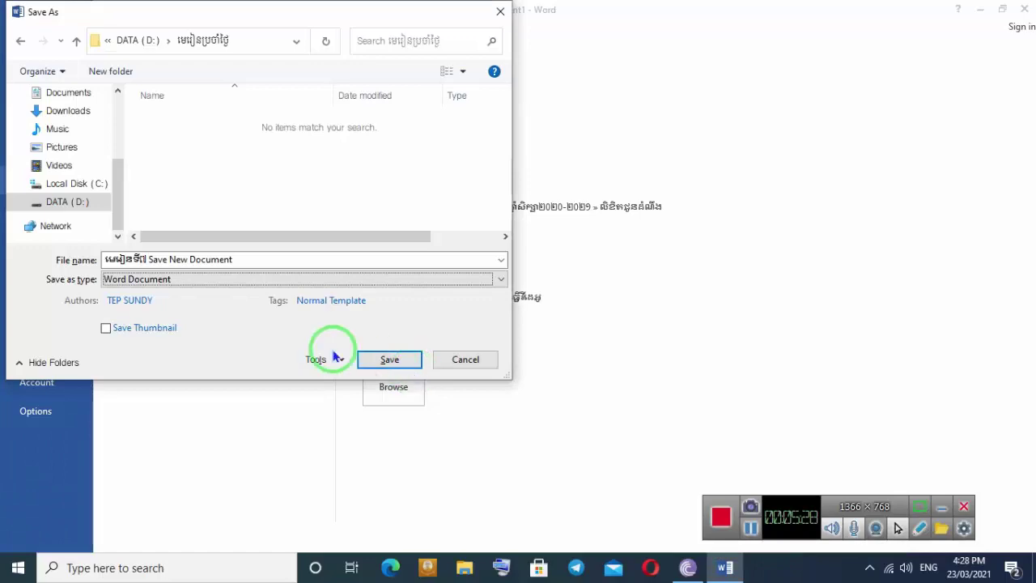
Step: Save the document in the មេរៀនប្រចាំថ្ងៃ folder with the entered name and type
left_click(392, 360)
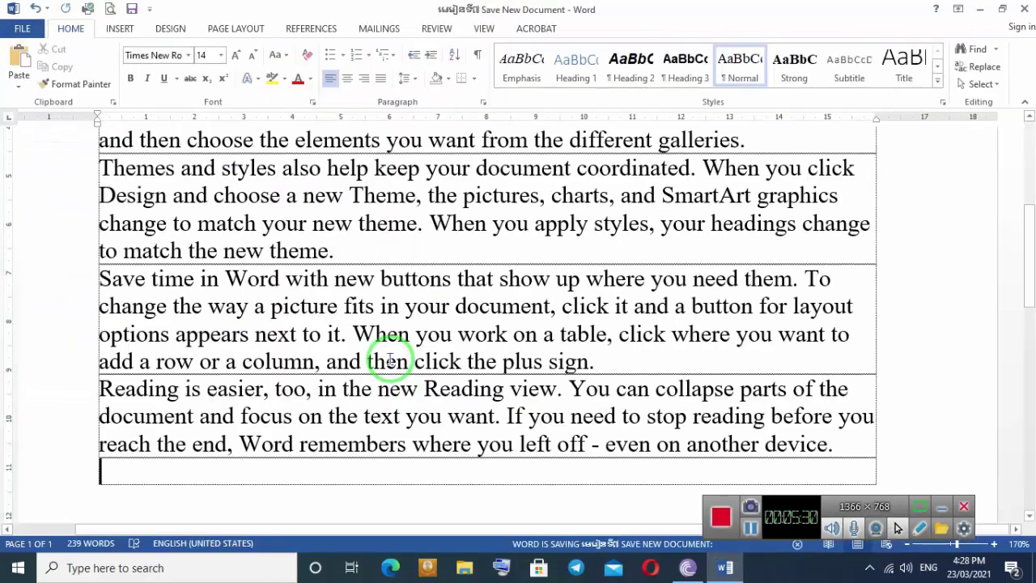
key("ctrl+shift+d")
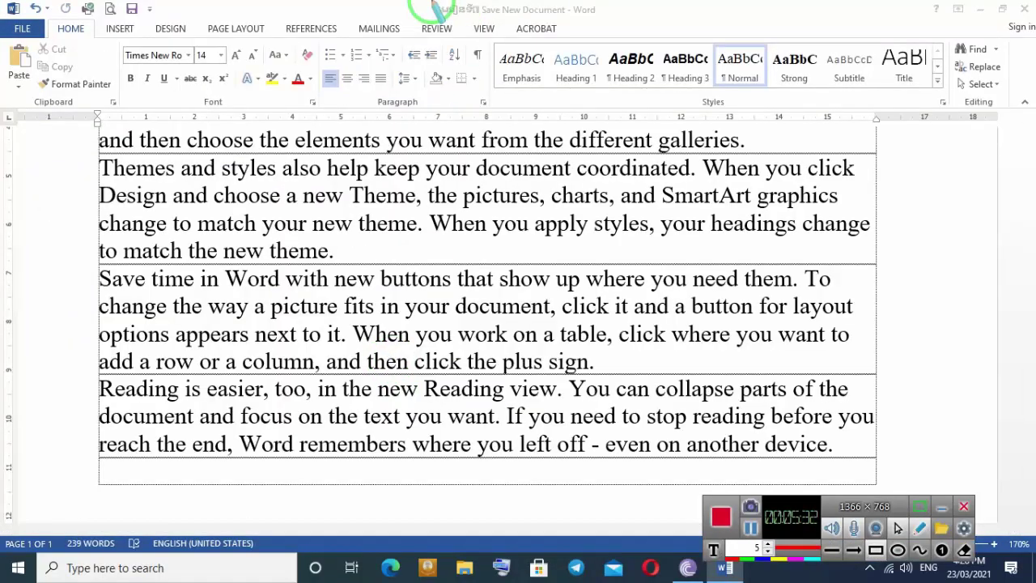
left_click_drag(430, 1, 599, 25)
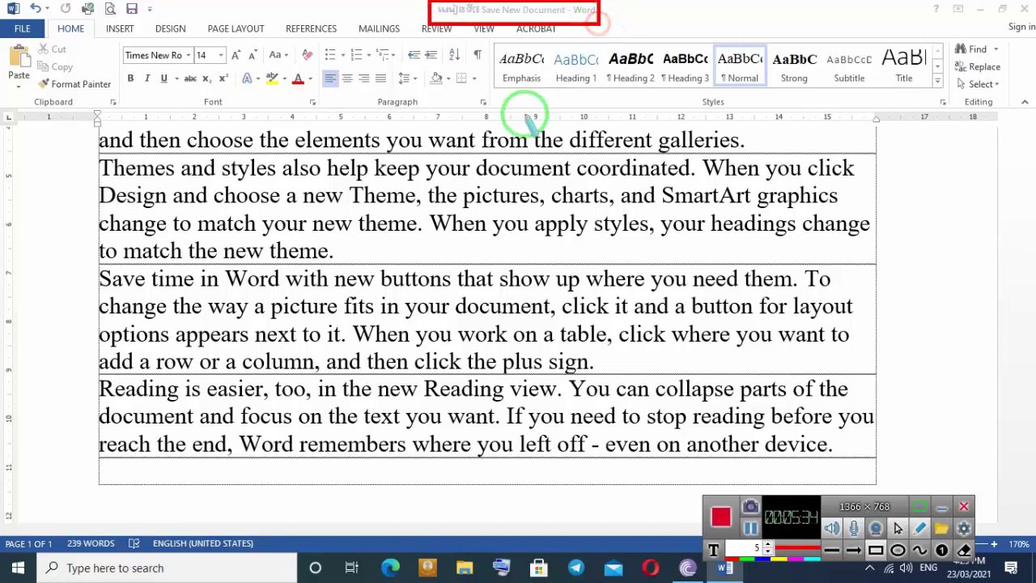